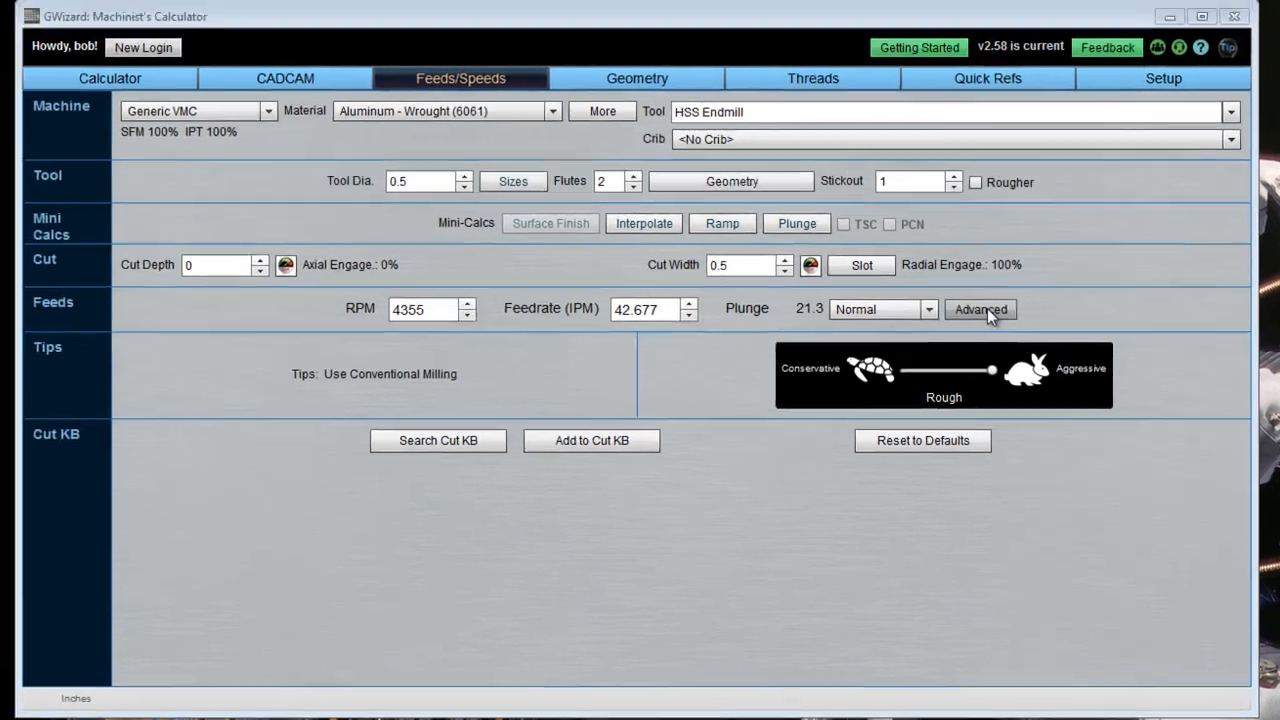
Switch between the simple and advanced feeds and speeds layouts, ending with the advanced section shown
click(799, 204)
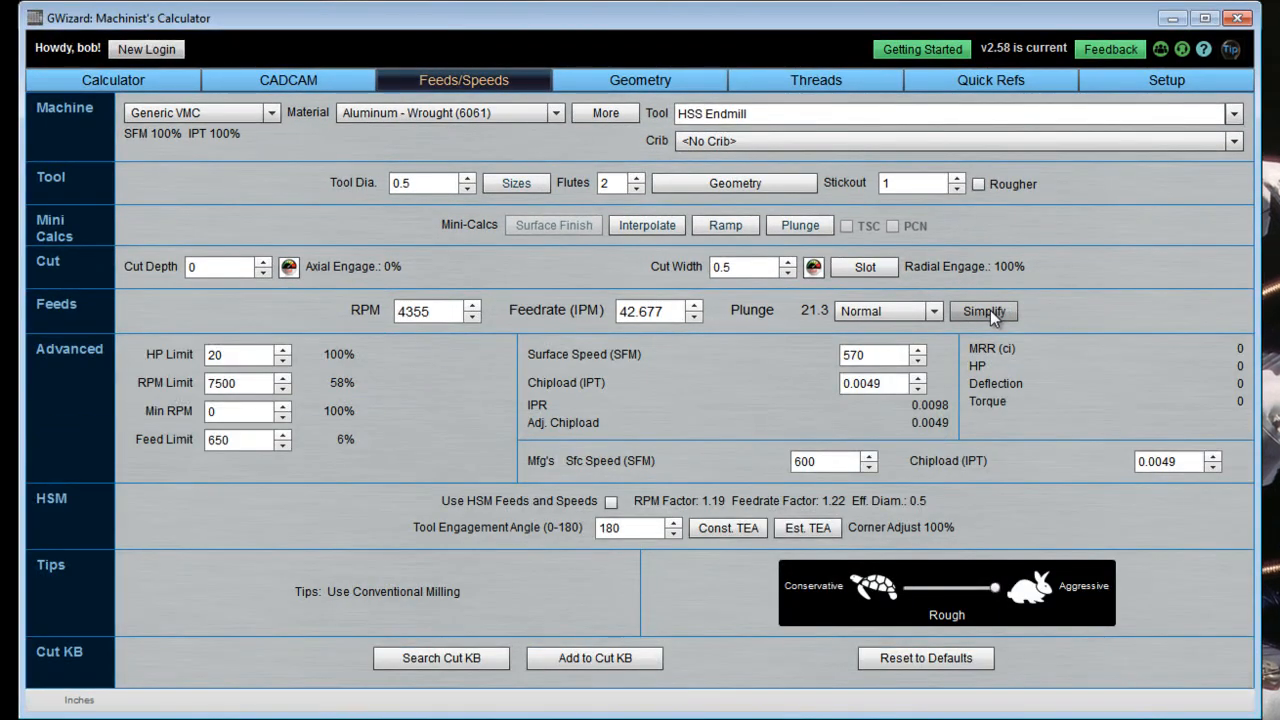
click(985, 311)
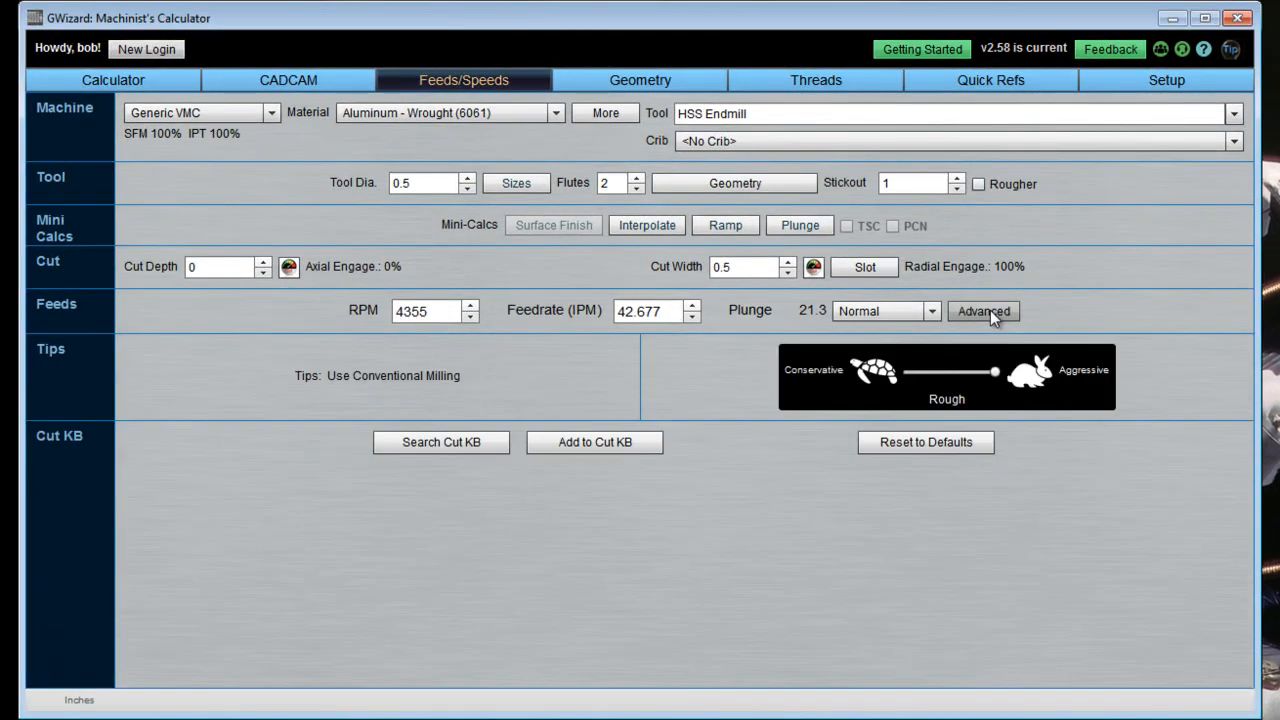
click(985, 311)
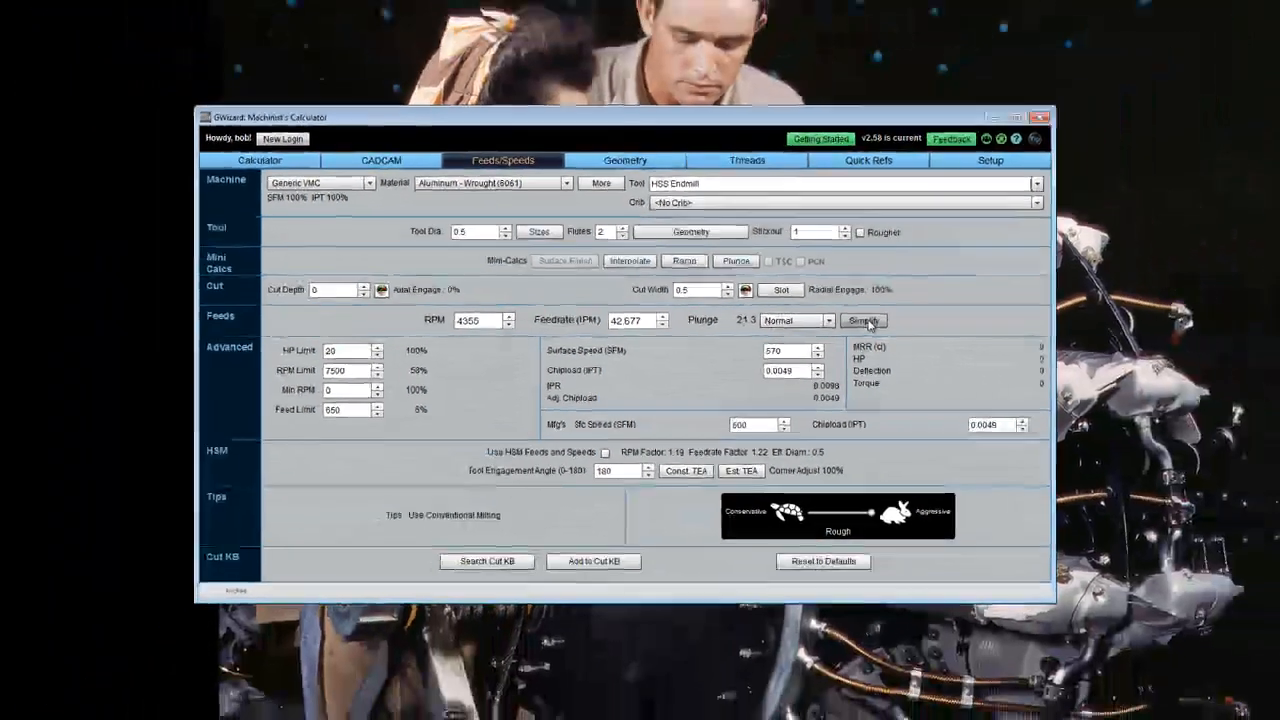
click(985, 311)
click(863, 320)
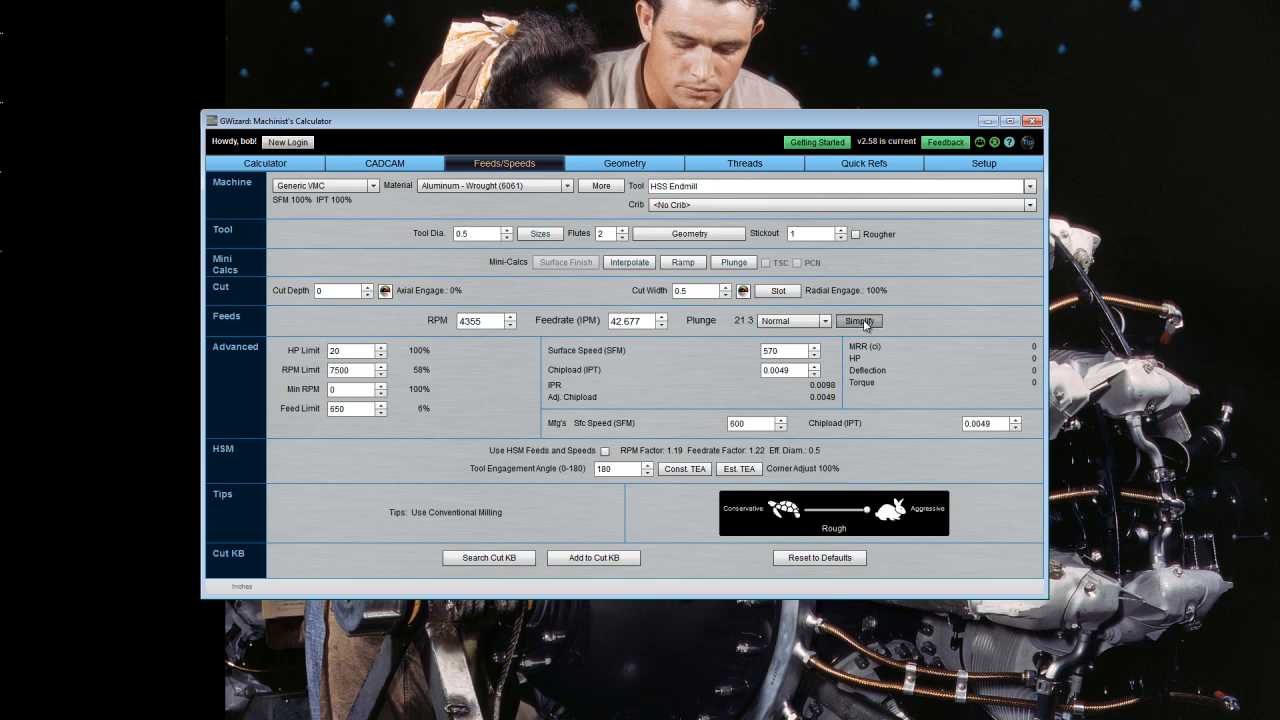
click(860, 321)
click(860, 321)
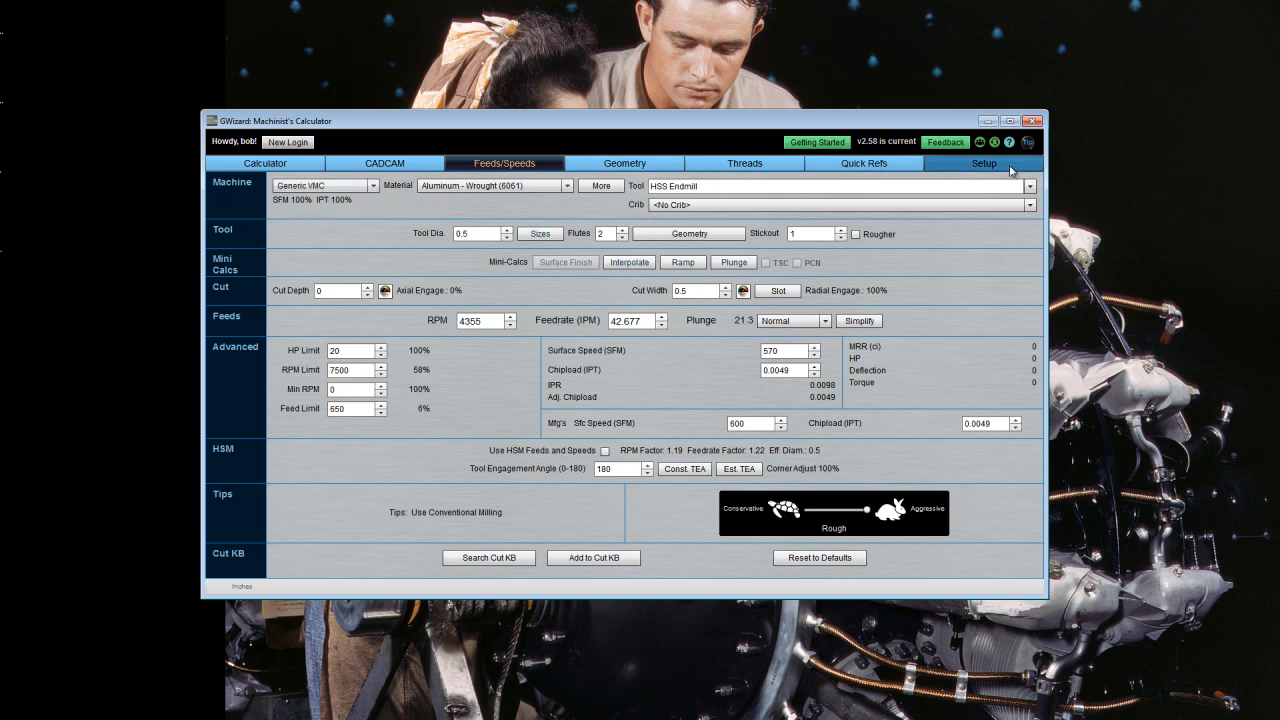
Review the machine profile settings in the setup and the list of machines offered for feeds and speeds
click(984, 163)
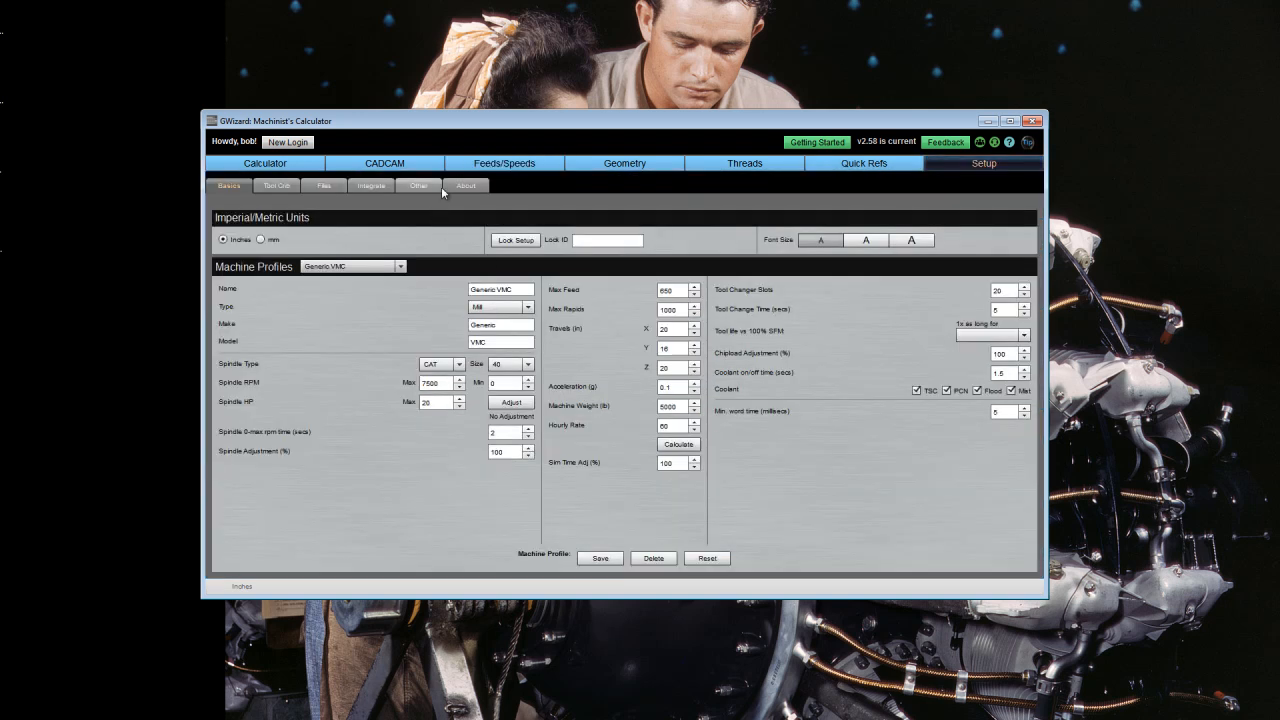
click(491, 161)
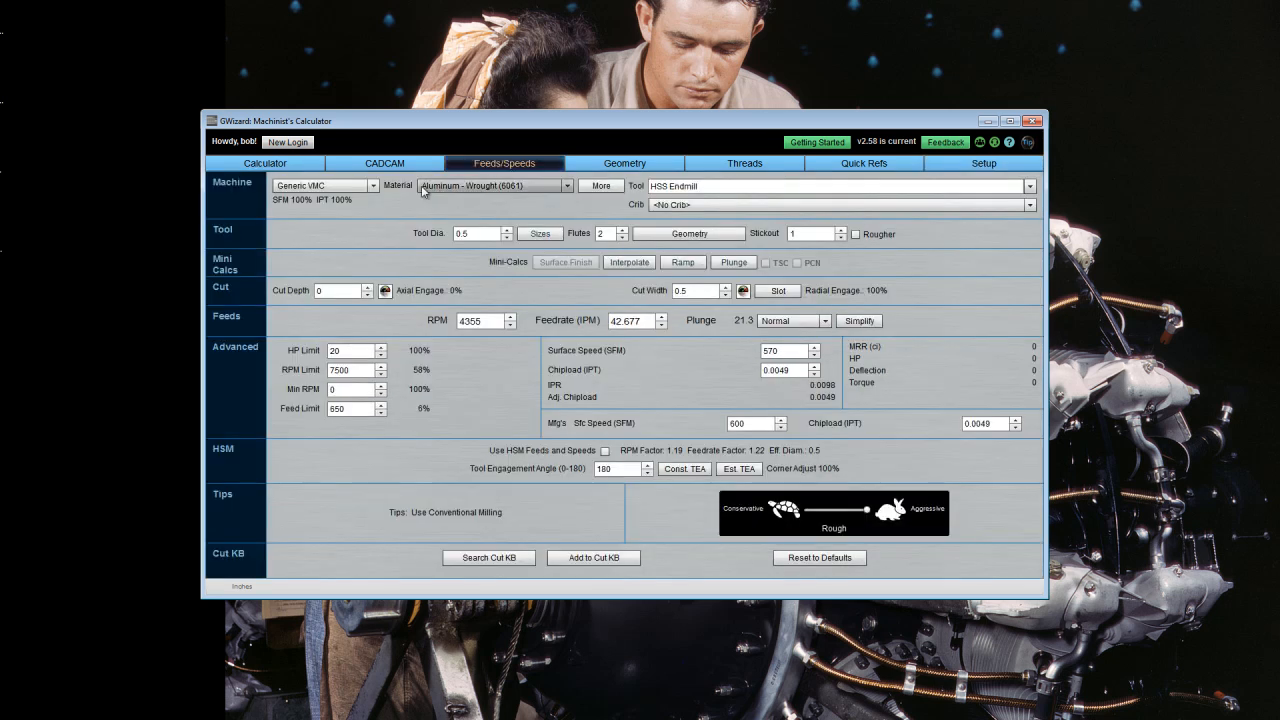
click(374, 186)
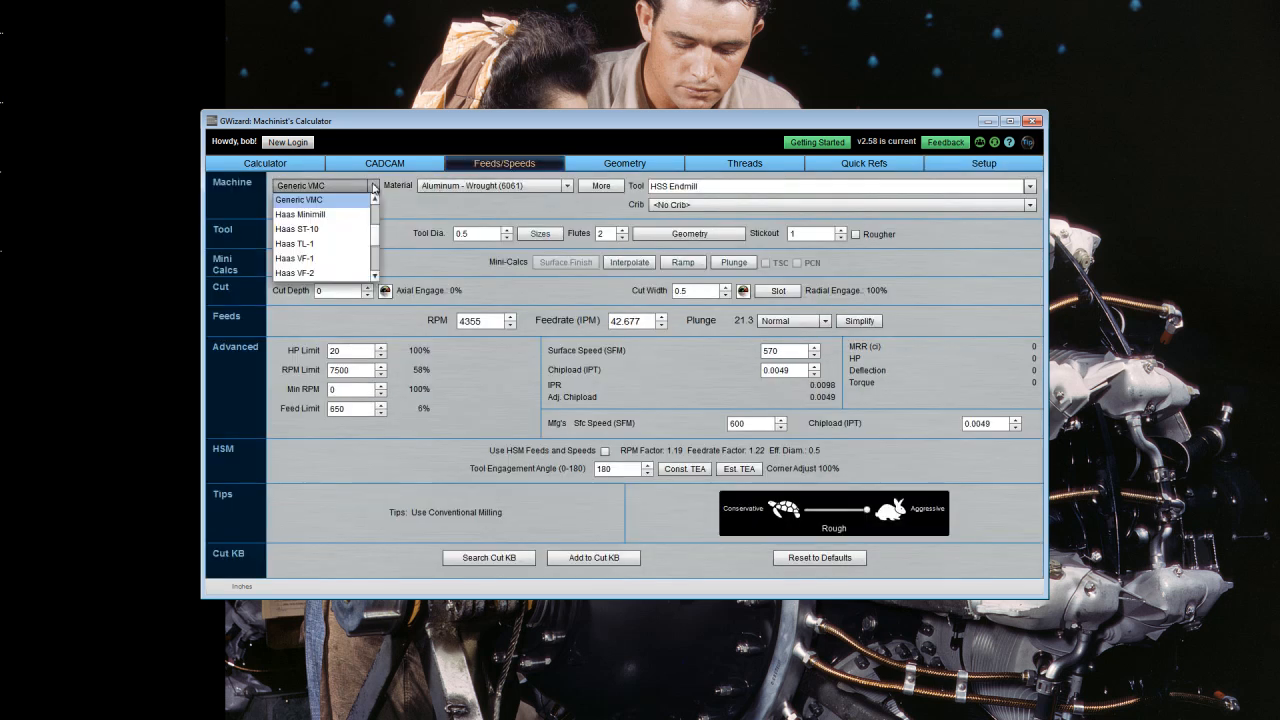
click(374, 187)
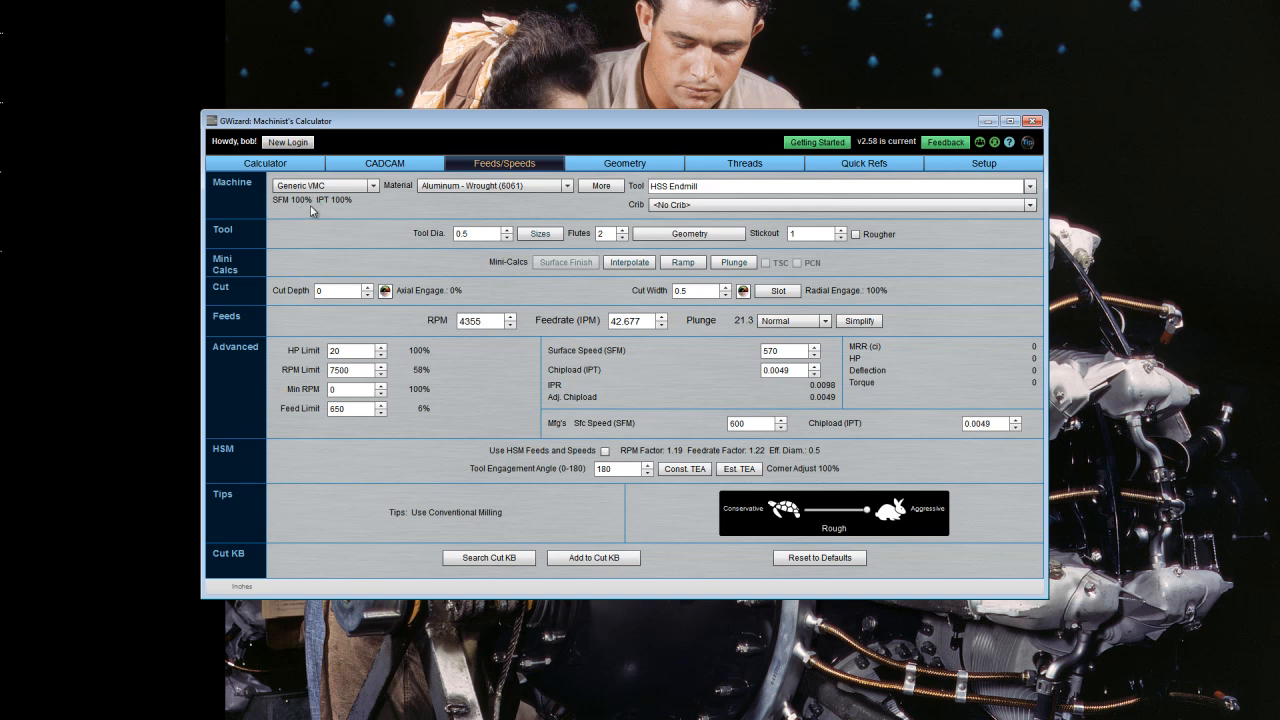
Browse the list of material families available for the cut, keeping Aluminum - Wrought (6061)
click(507, 189)
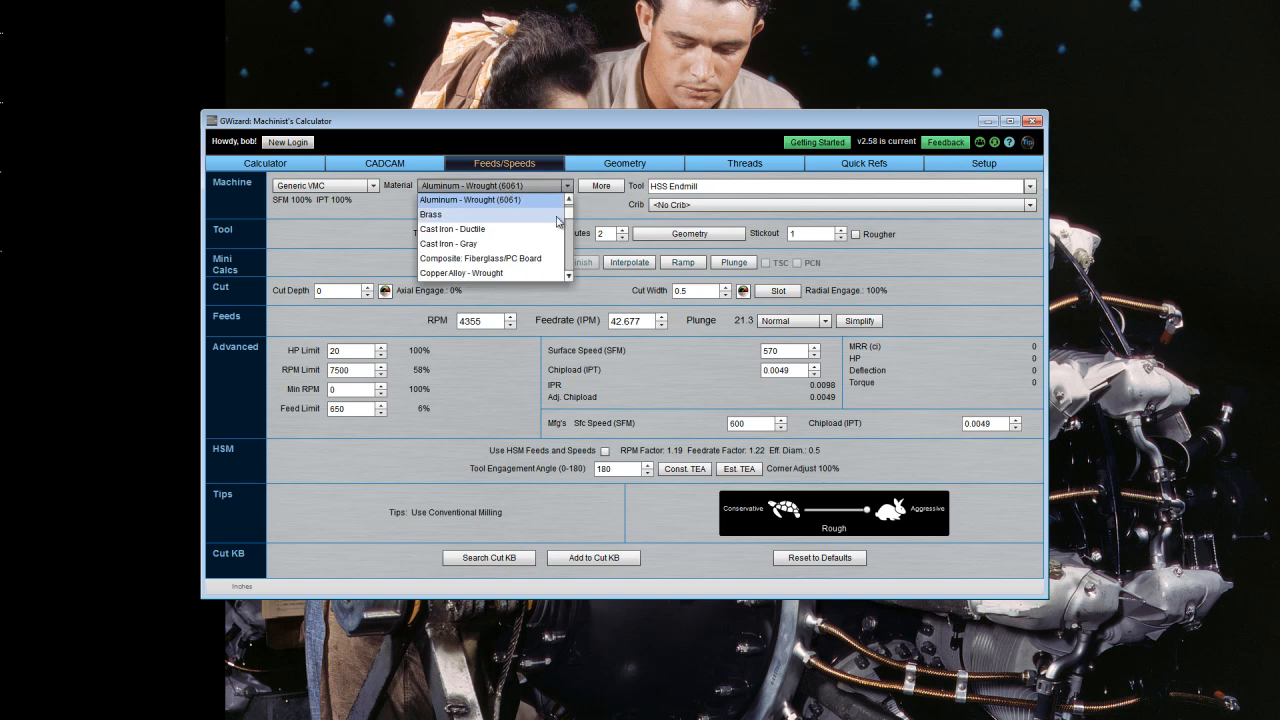
mouse_move(569, 212)
mouse_down()
mouse_move(567, 274)
mouse_move(573, 216)
mouse_up()
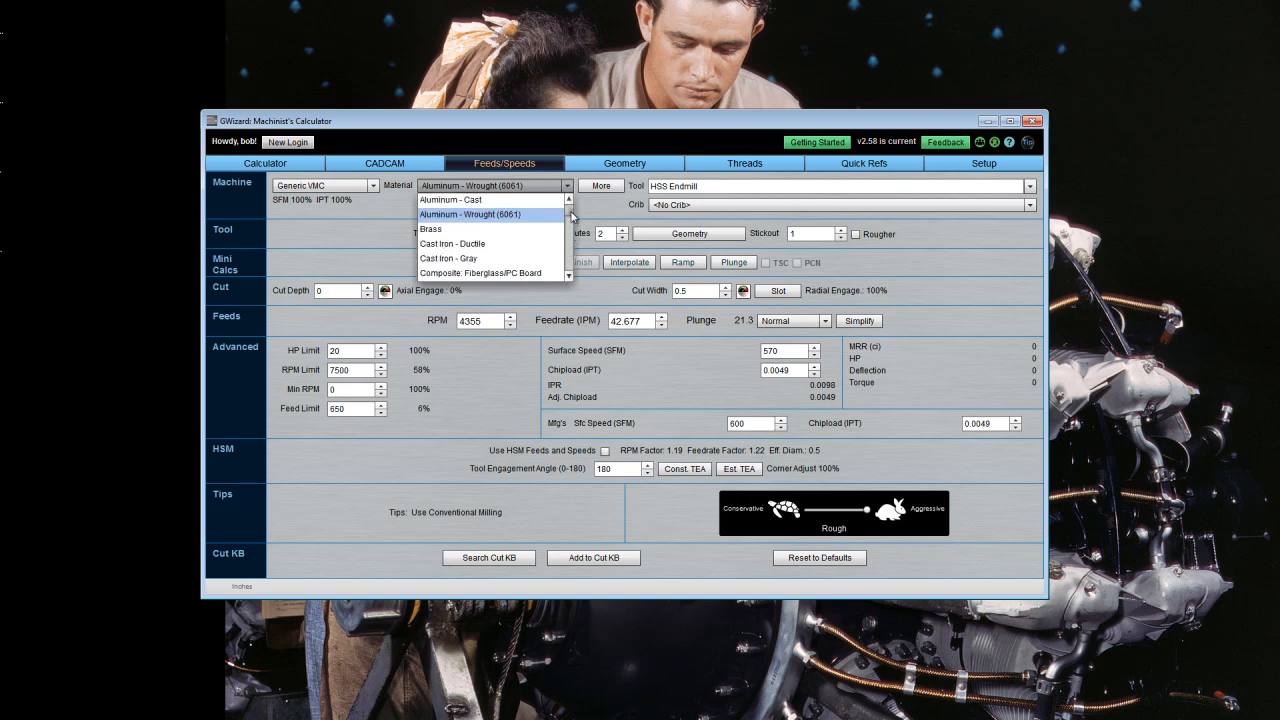
click(510, 187)
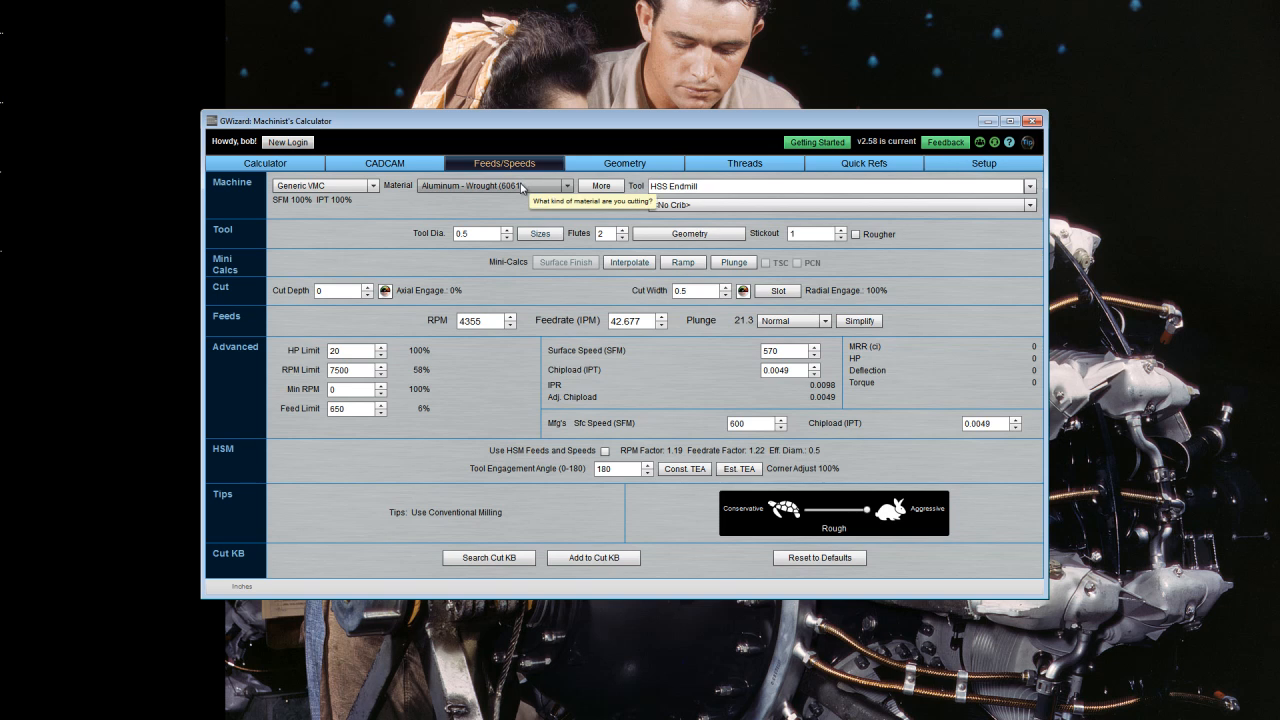
Search the material browser for "foam" and close it without selecting a material
click(596, 187)
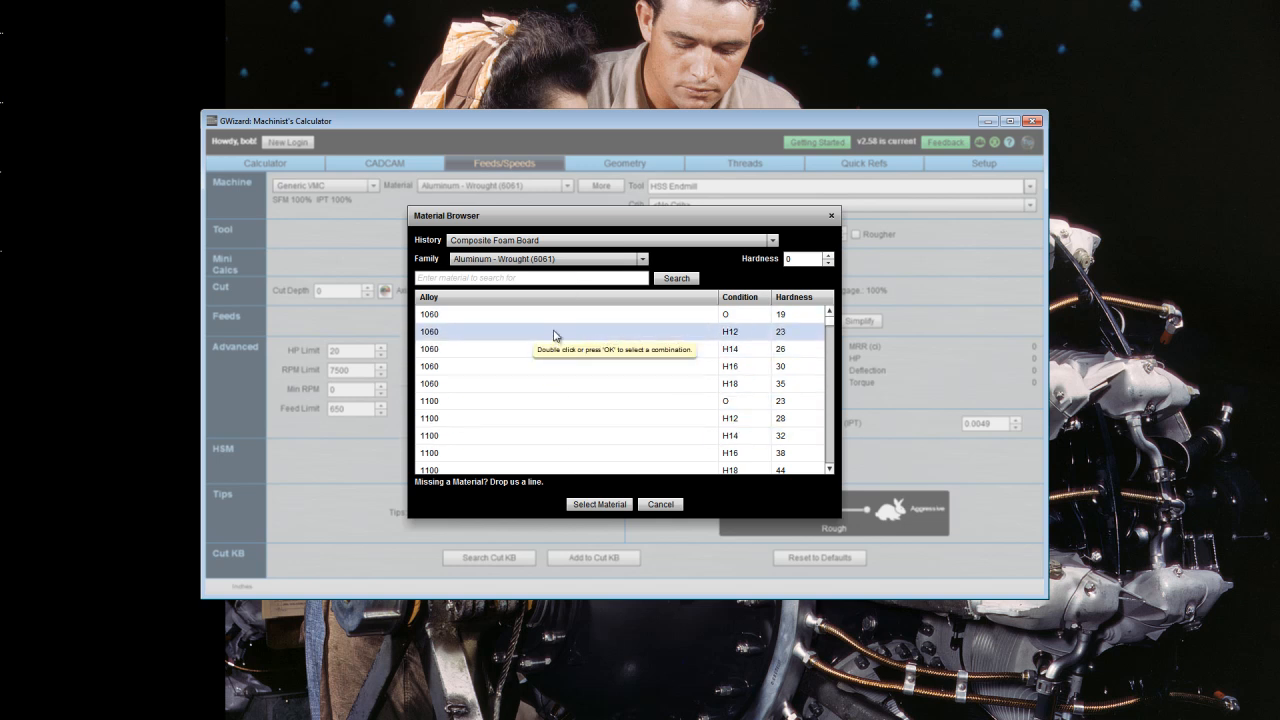
click(496, 279)
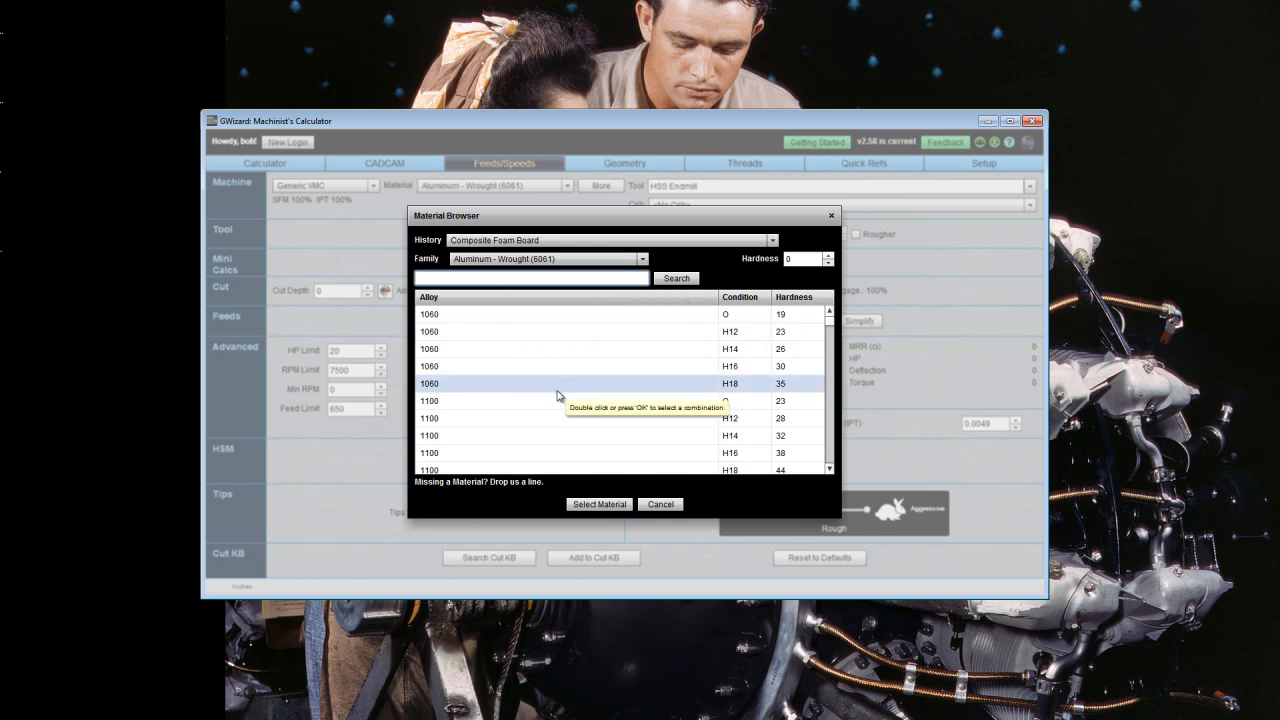
text(foam)
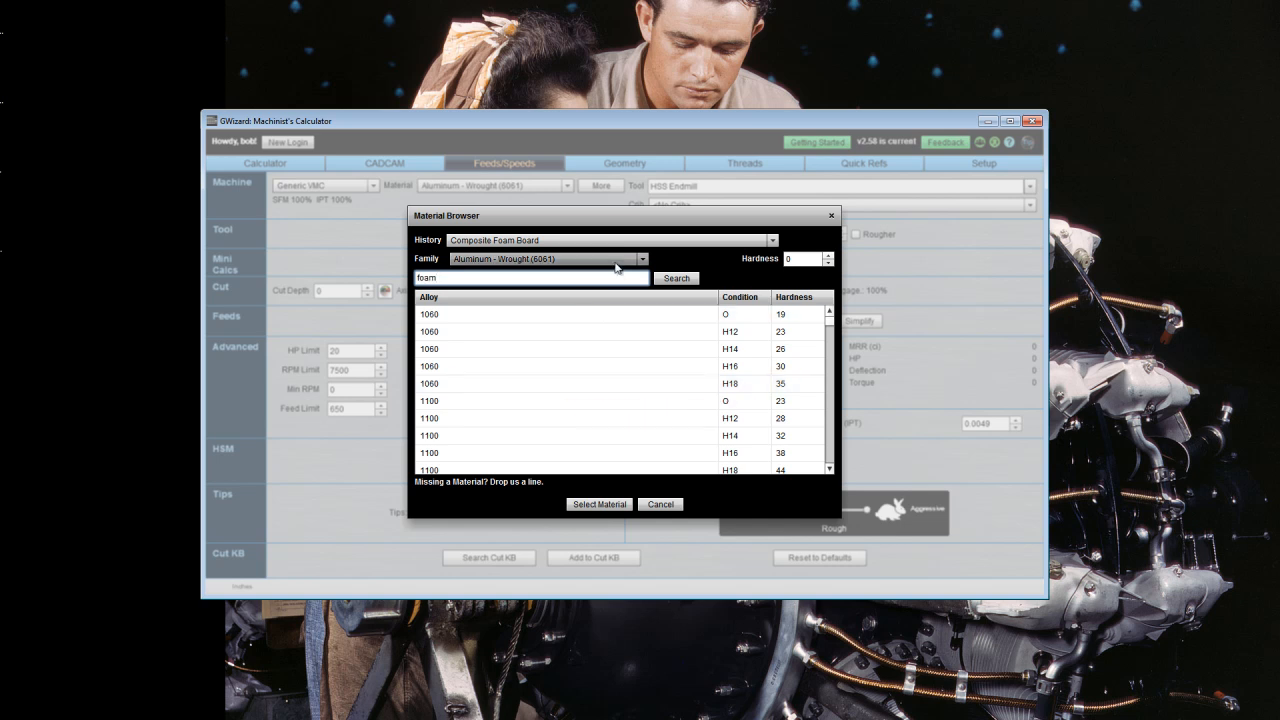
click(677, 279)
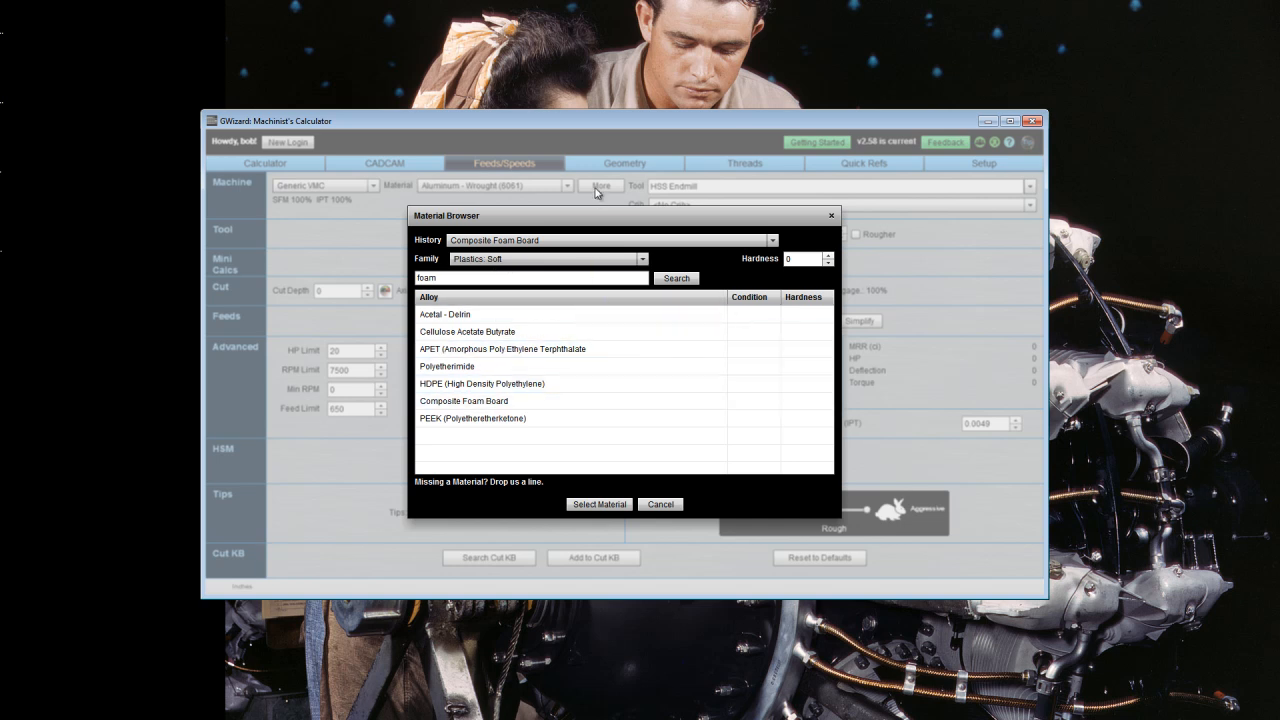
click(670, 505)
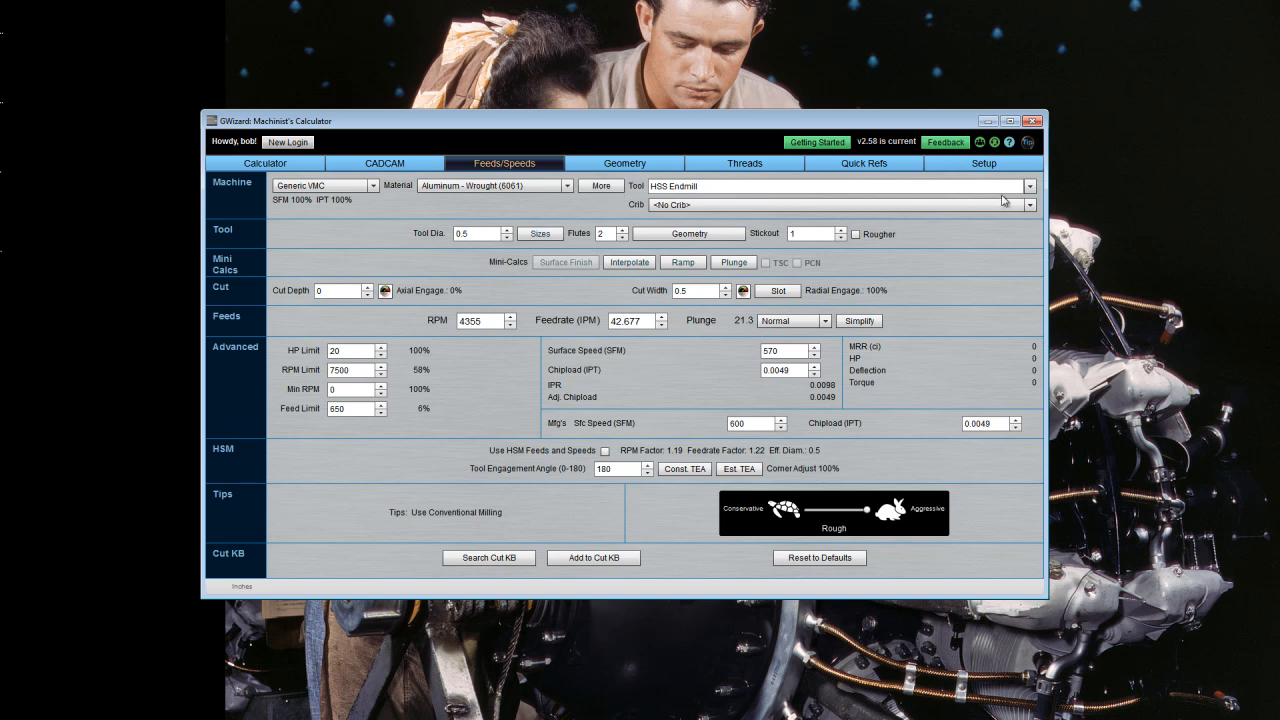
Look through the available tool types, including the drill variants, and choose Carbide Endmill as the tool
click(1030, 186)
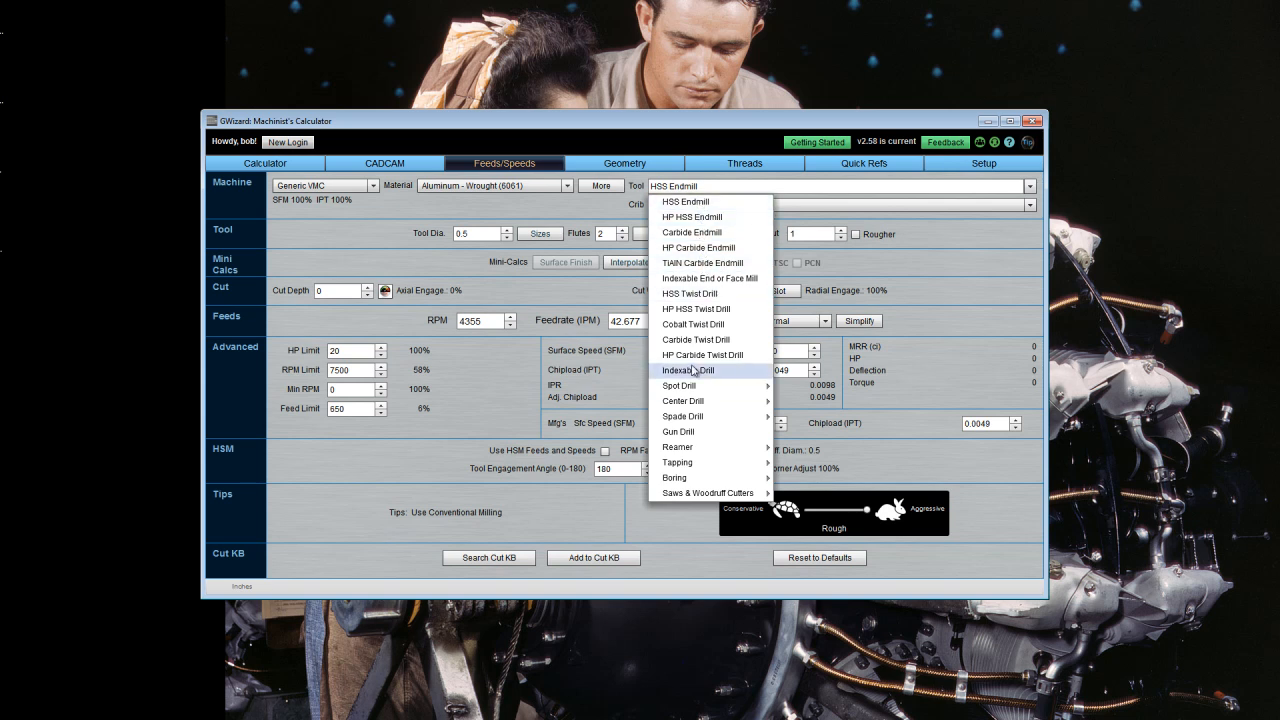
mouse_move(700, 389)
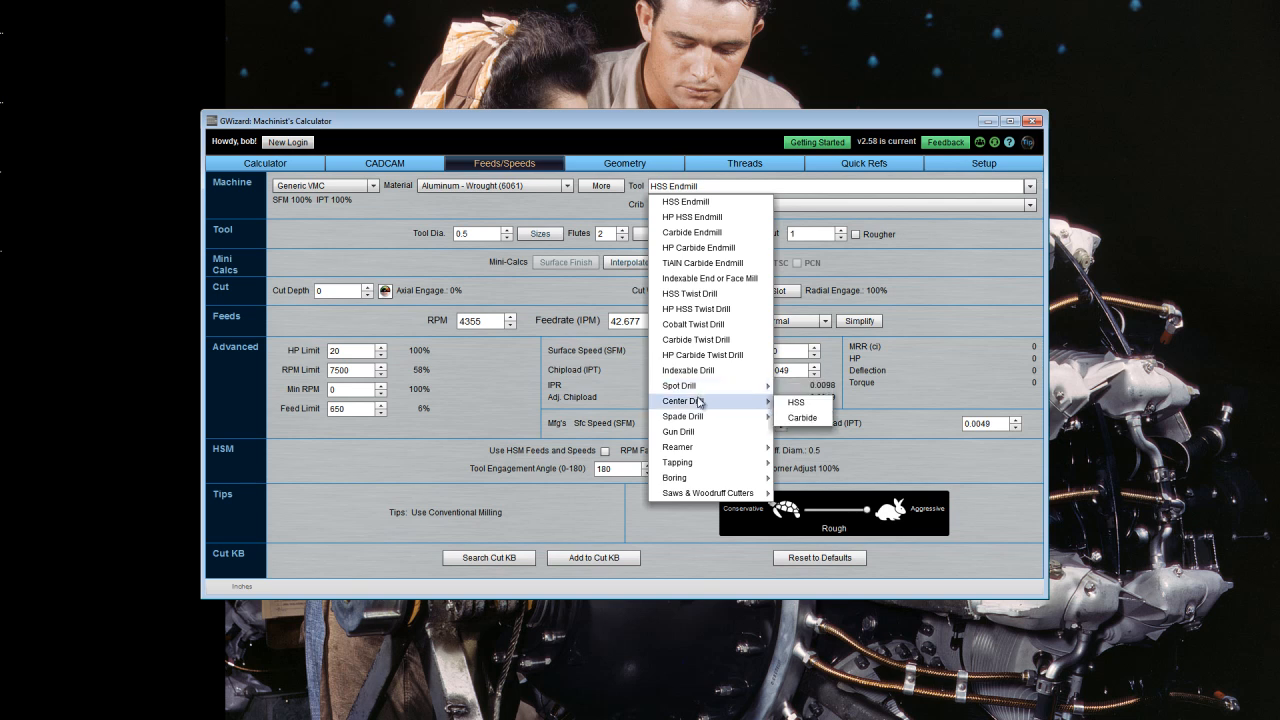
mouse_move(700, 418)
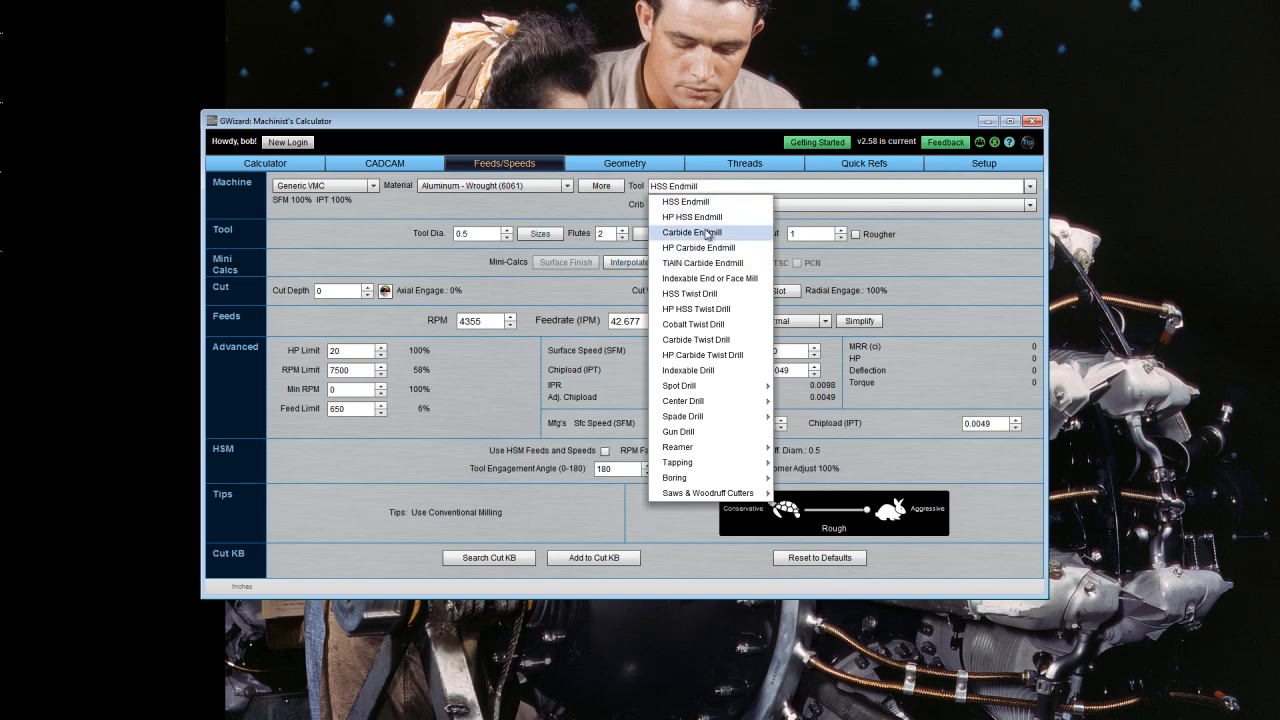
click(695, 232)
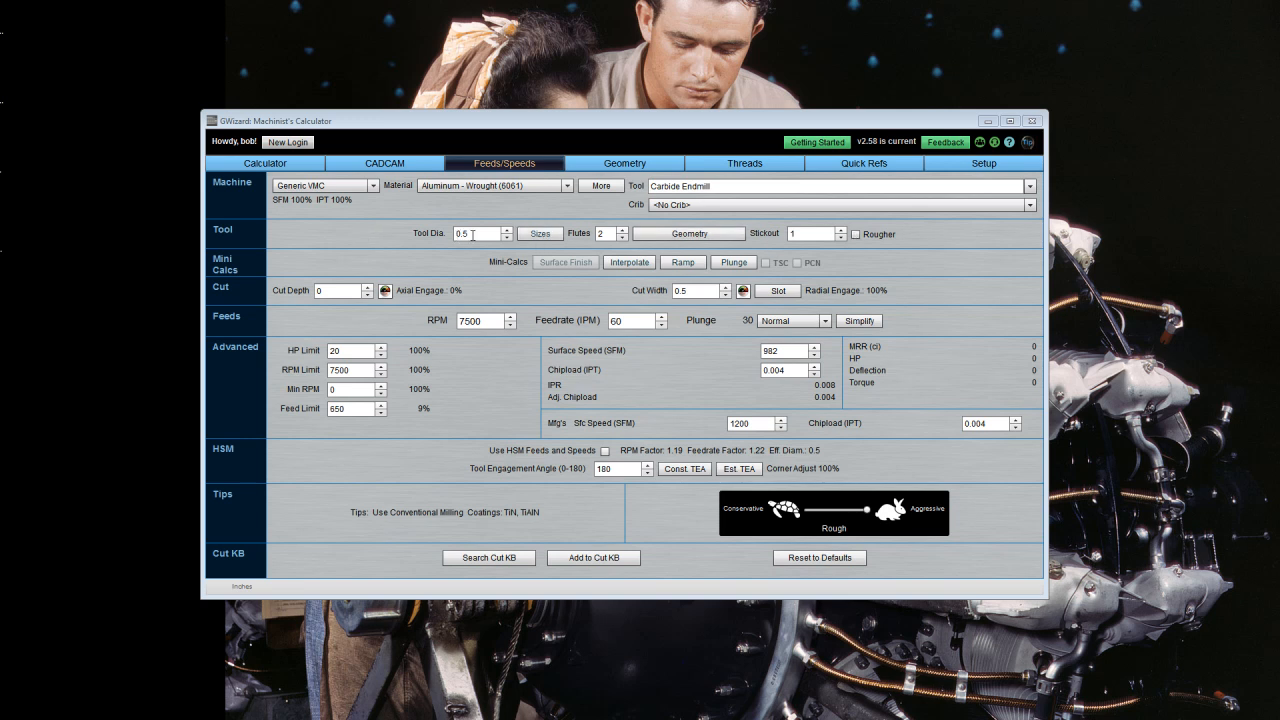
Check the standard end mill sizes without changing the diameter, and set the flute count to 3
click(540, 234)
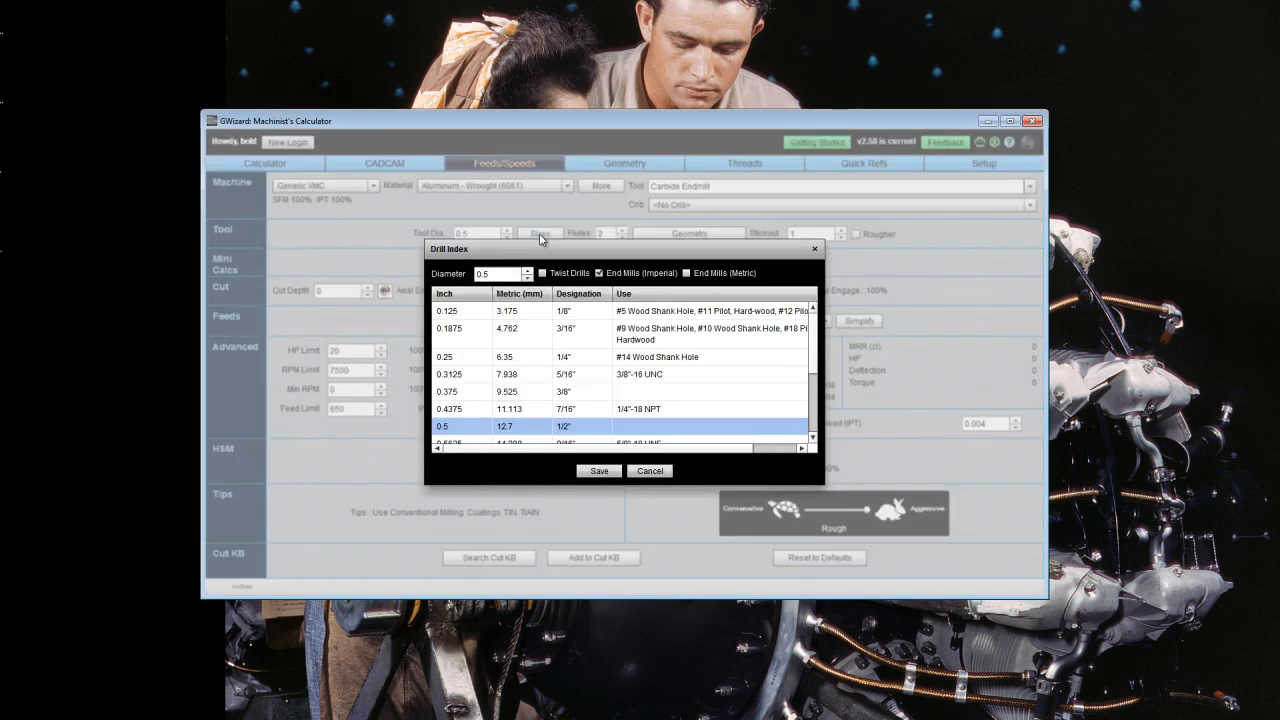
click(651, 471)
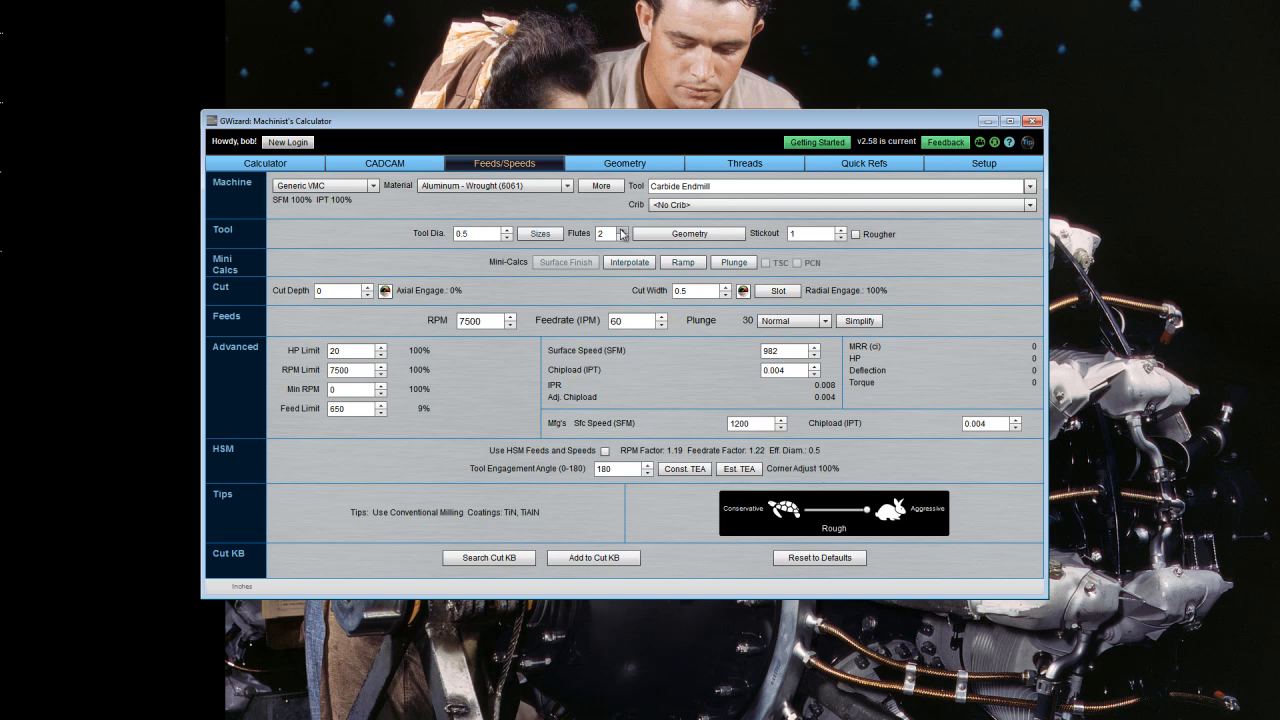
click(621, 229)
Examine the Ballnose and Normal tip shapes in the tool geometry chooser and close it without saving
click(687, 236)
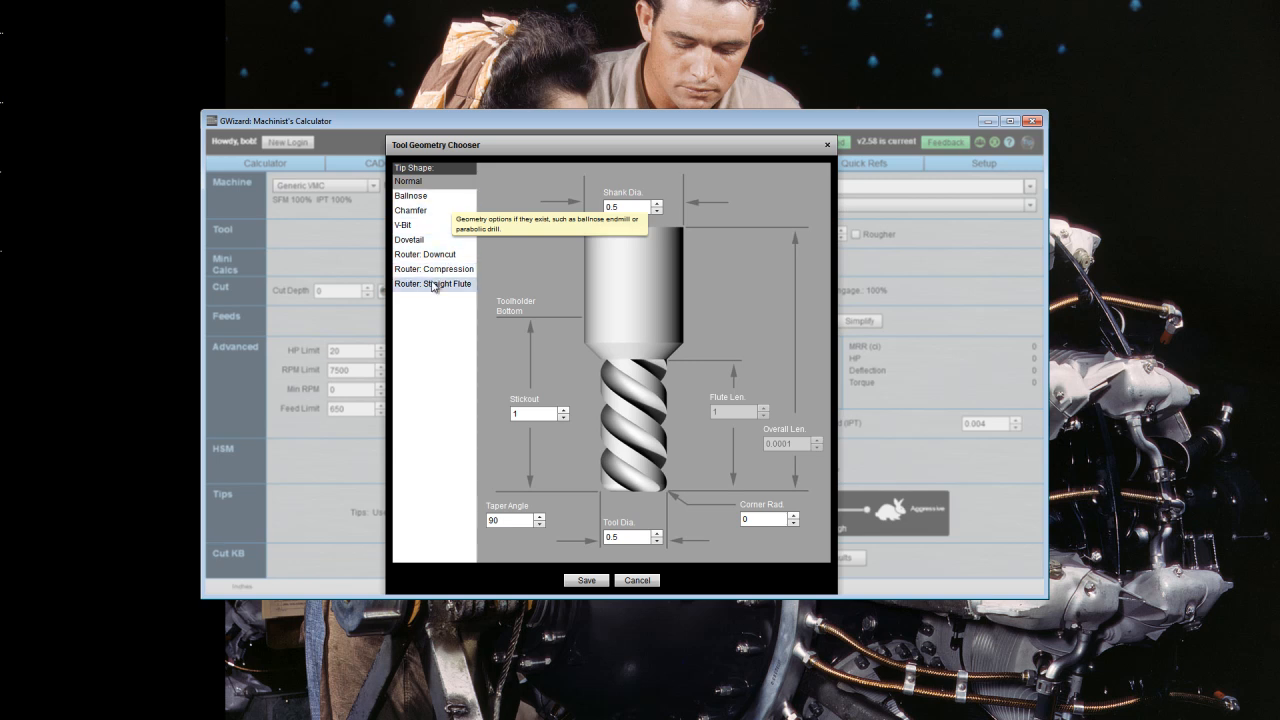
click(417, 199)
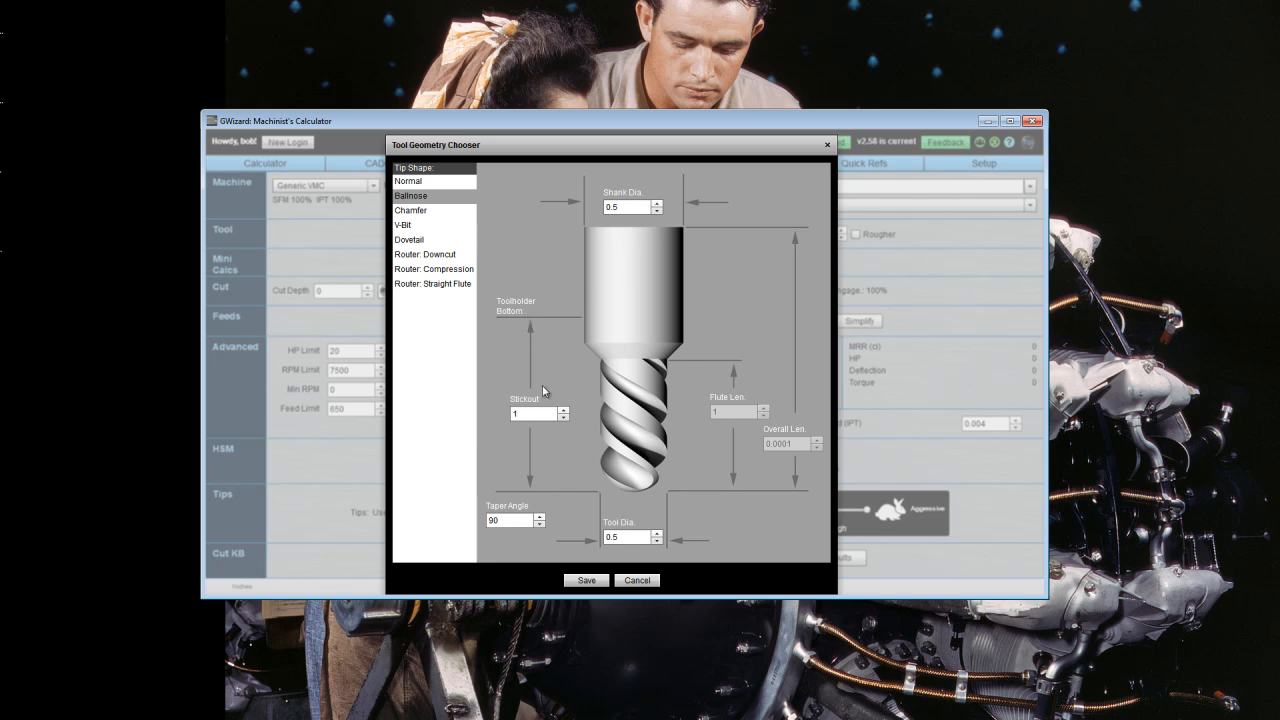
click(409, 184)
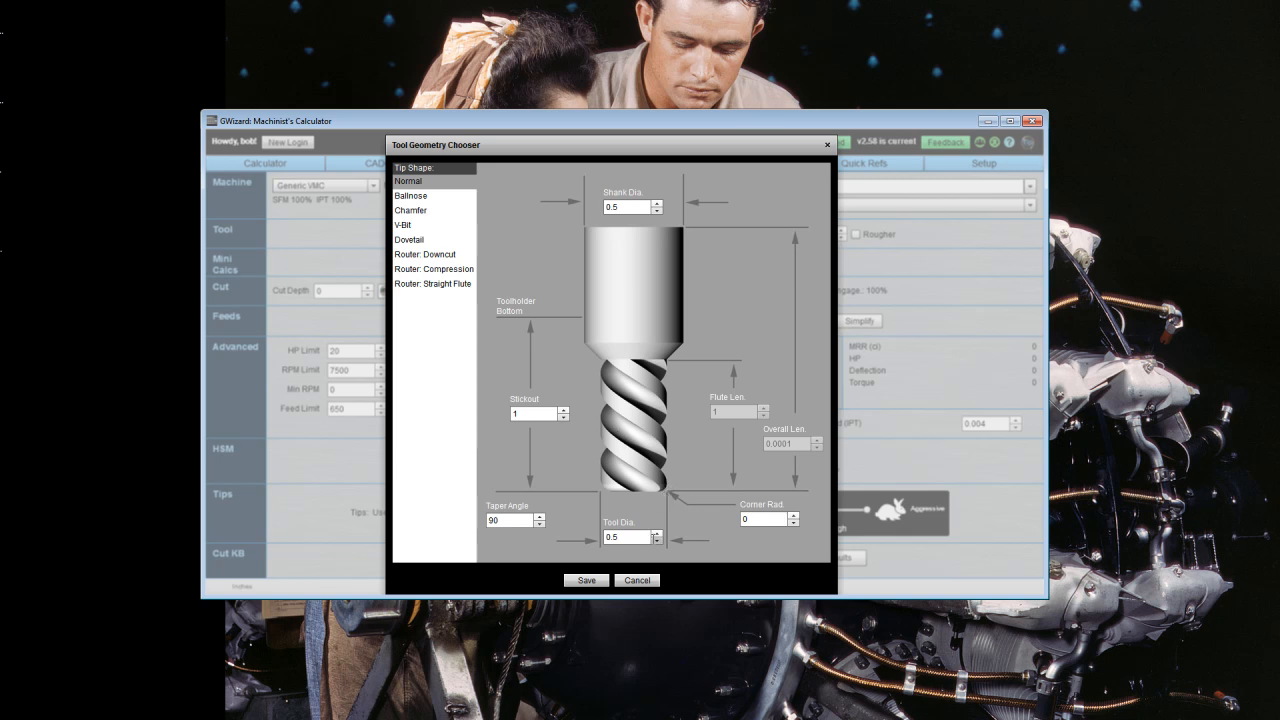
click(636, 580)
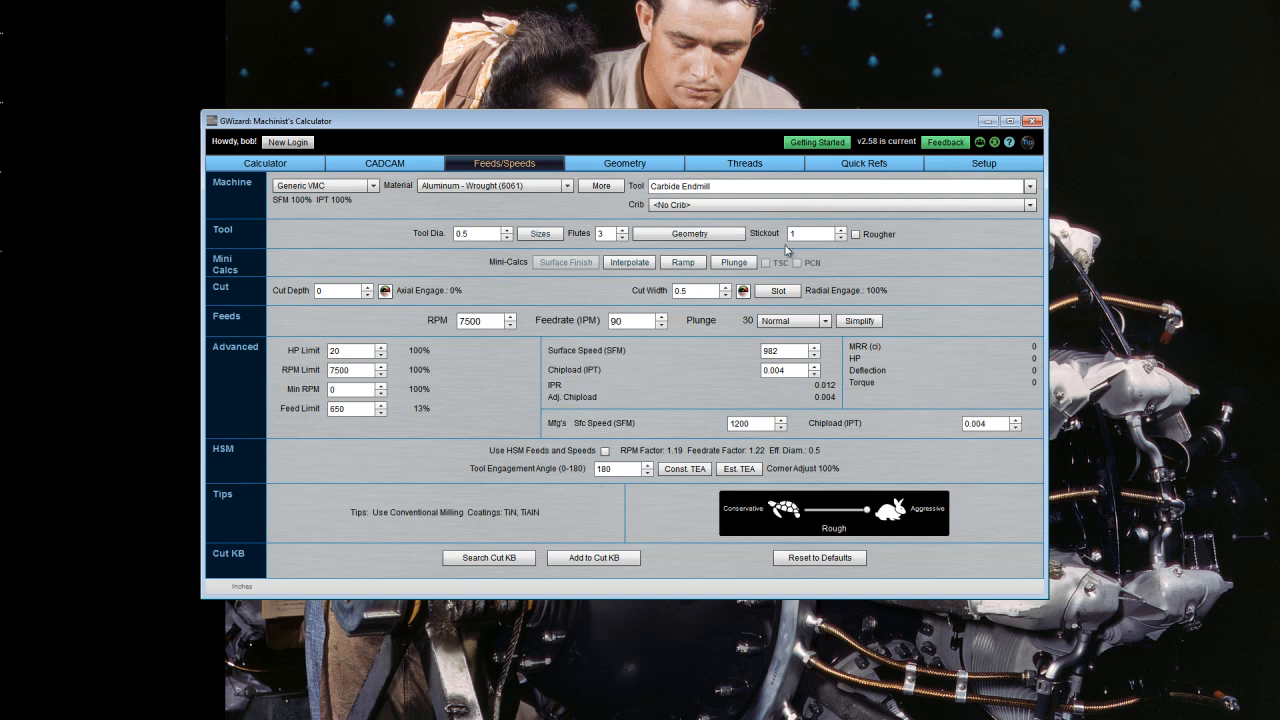
mouse_move(806, 234)
Set the cut depth to 0.5 and make the cut width a full slot
click(357, 290)
text(.5)
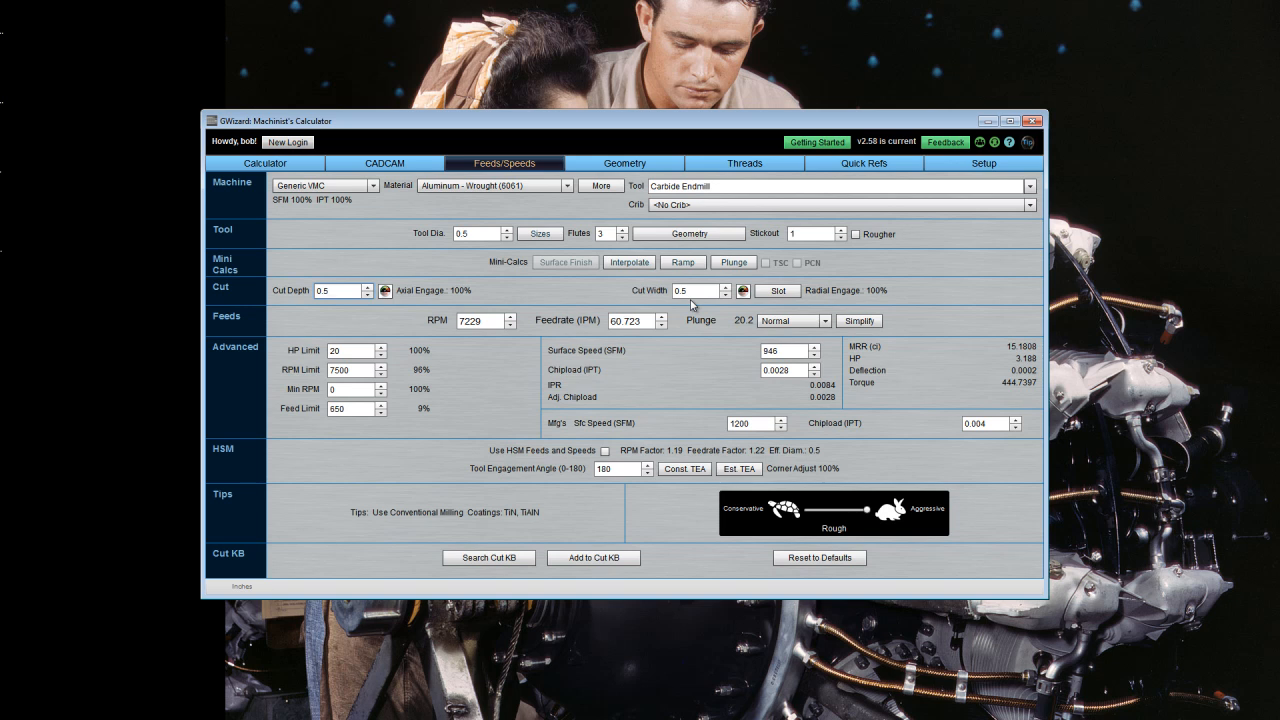
click(785, 291)
click(792, 291)
Try a cut width of 0.1 and set it back to 0.5
click(694, 292)
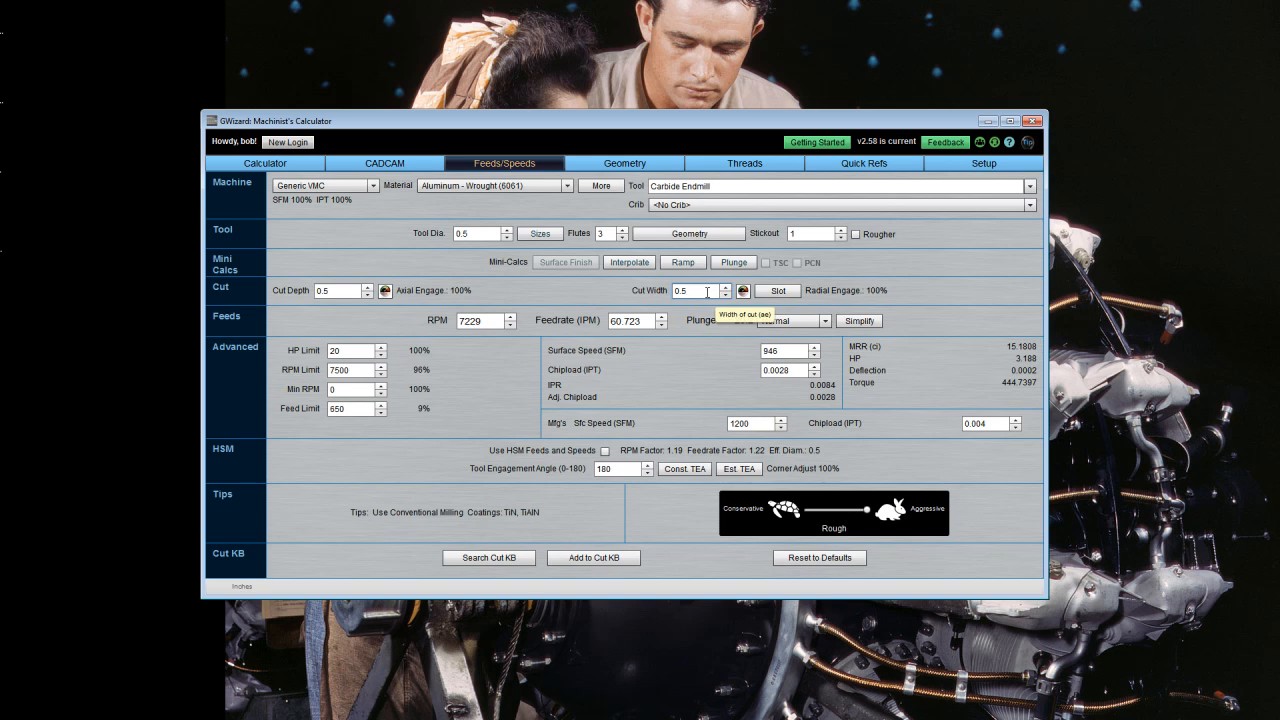
key(Return)
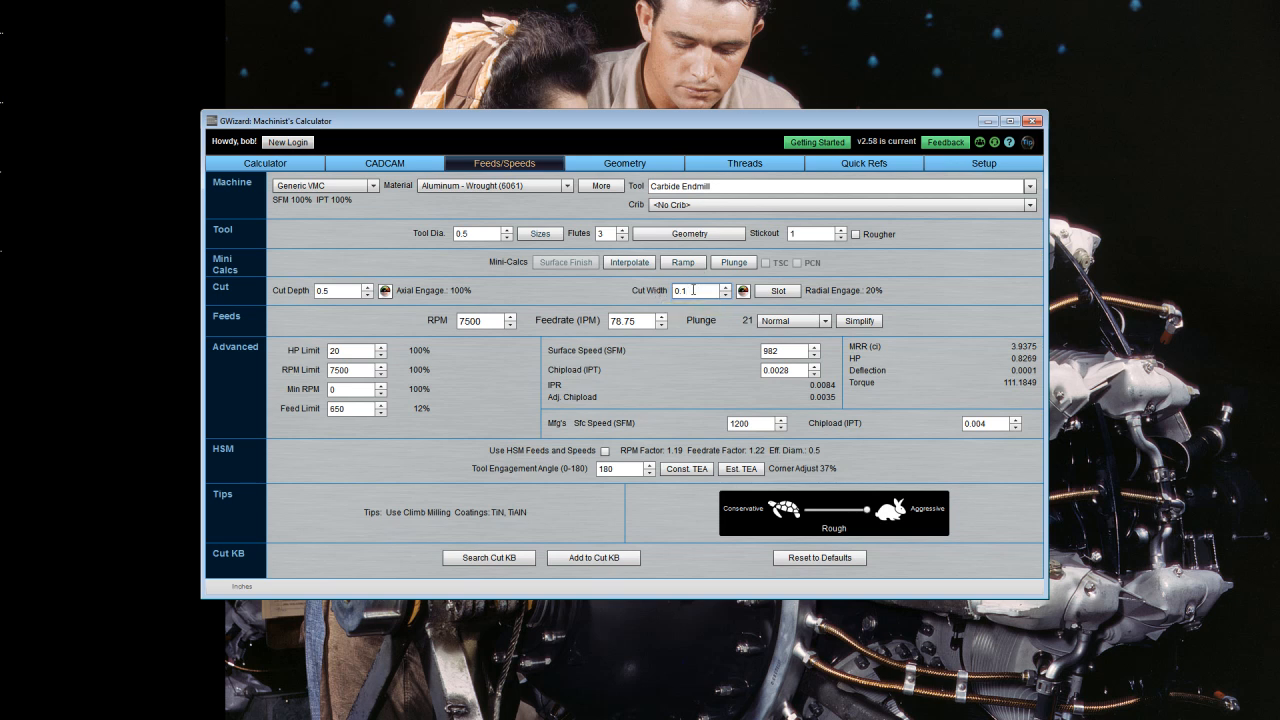
key(BackSpace)
text(5)
key(Return)
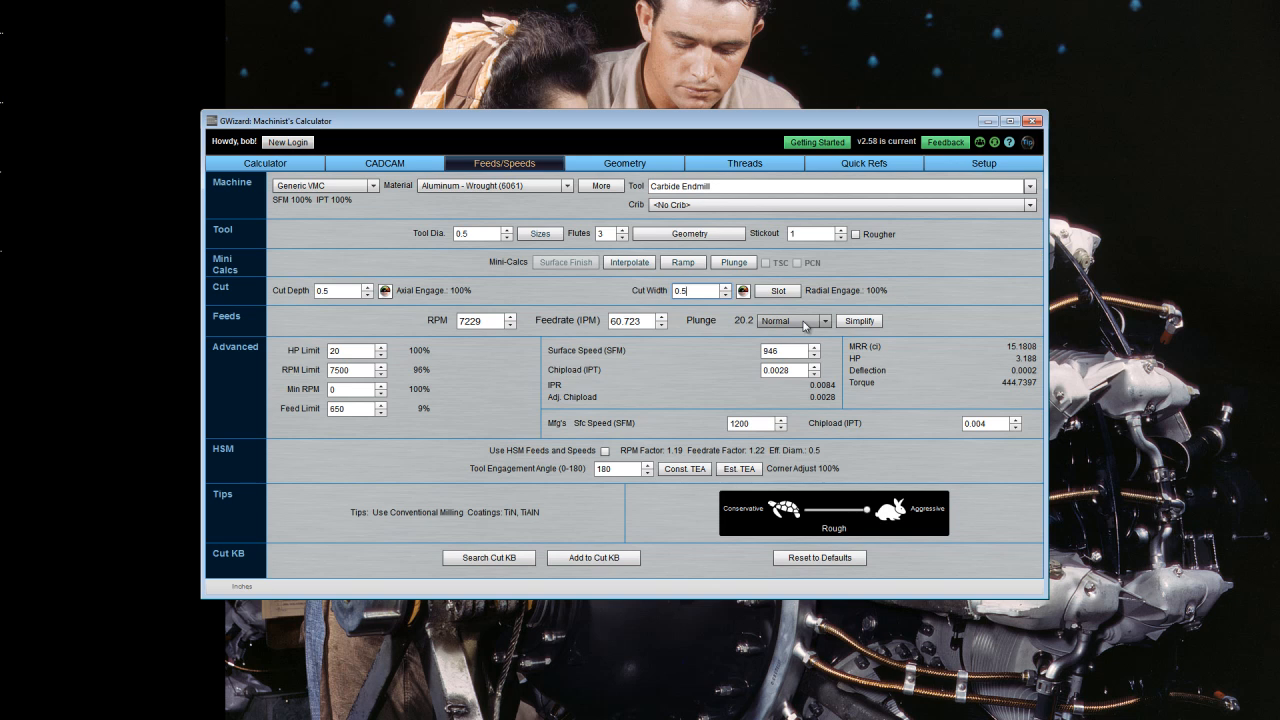
Try the Rigid option for machine and fixturing rigidity and return it to Normal
click(806, 325)
click(805, 350)
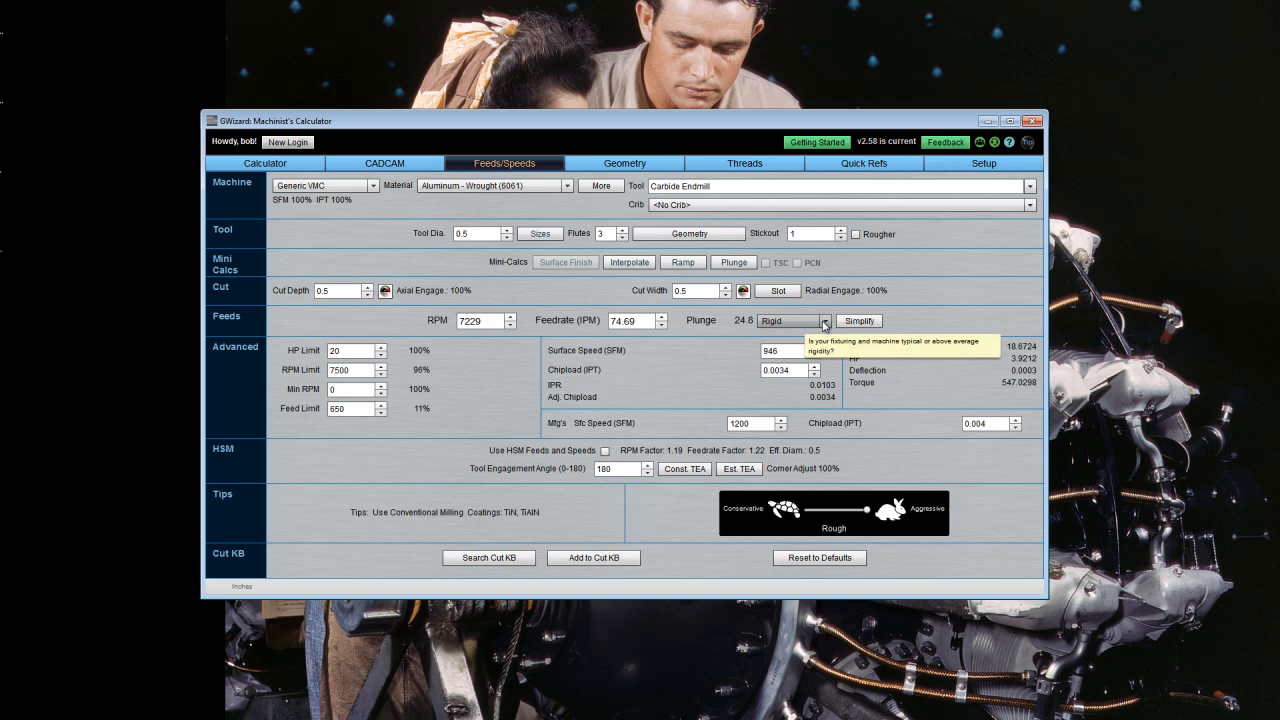
click(825, 322)
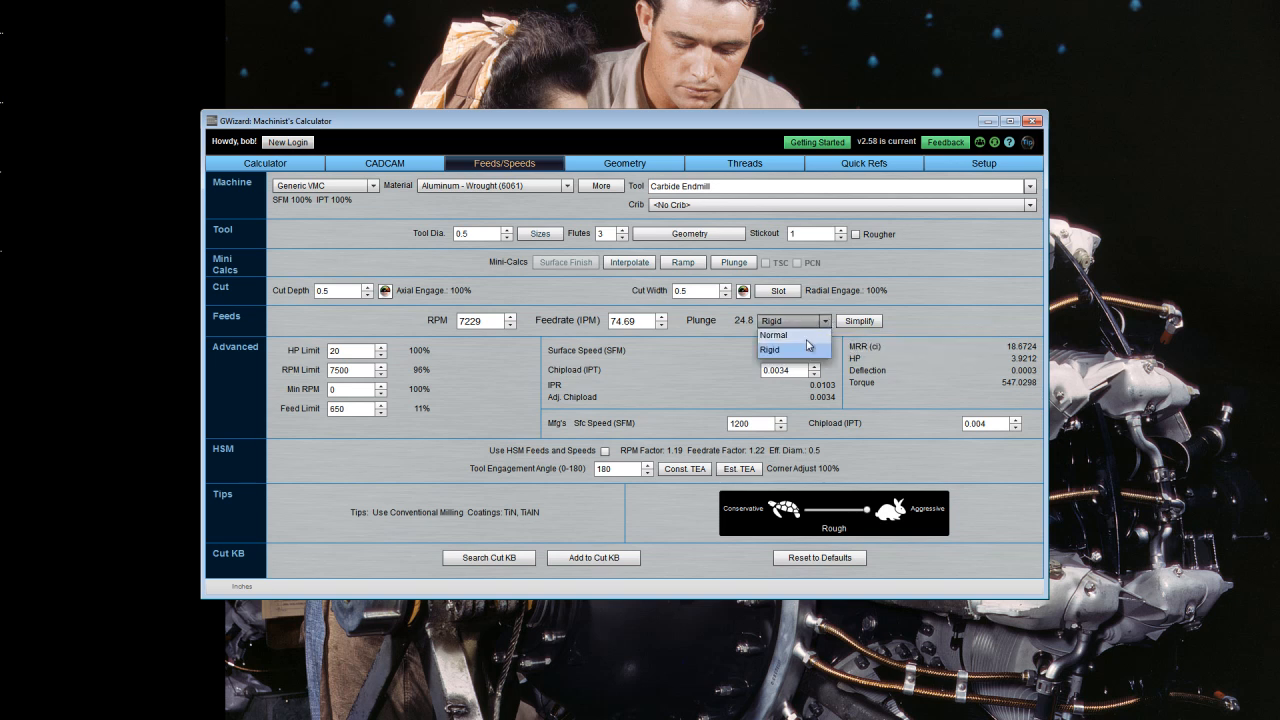
click(775, 335)
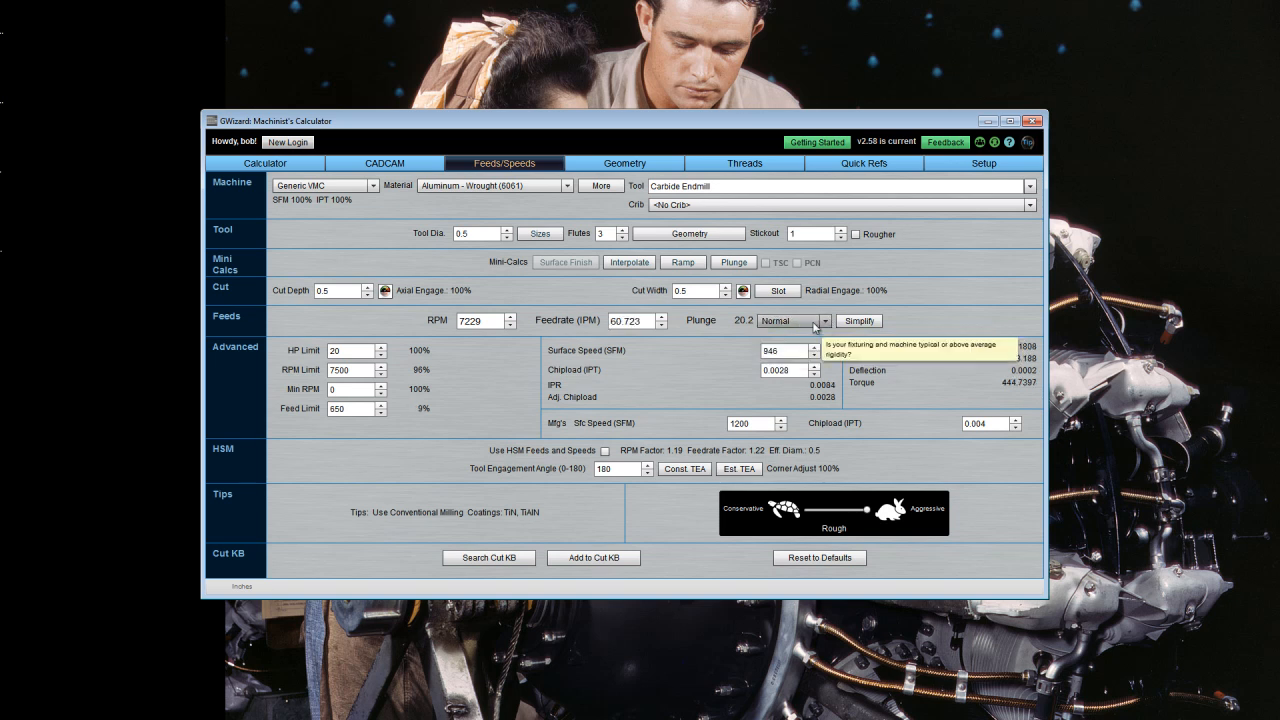
Hide the advanced section by switching to the simplified feeds and speeds layout
click(859, 321)
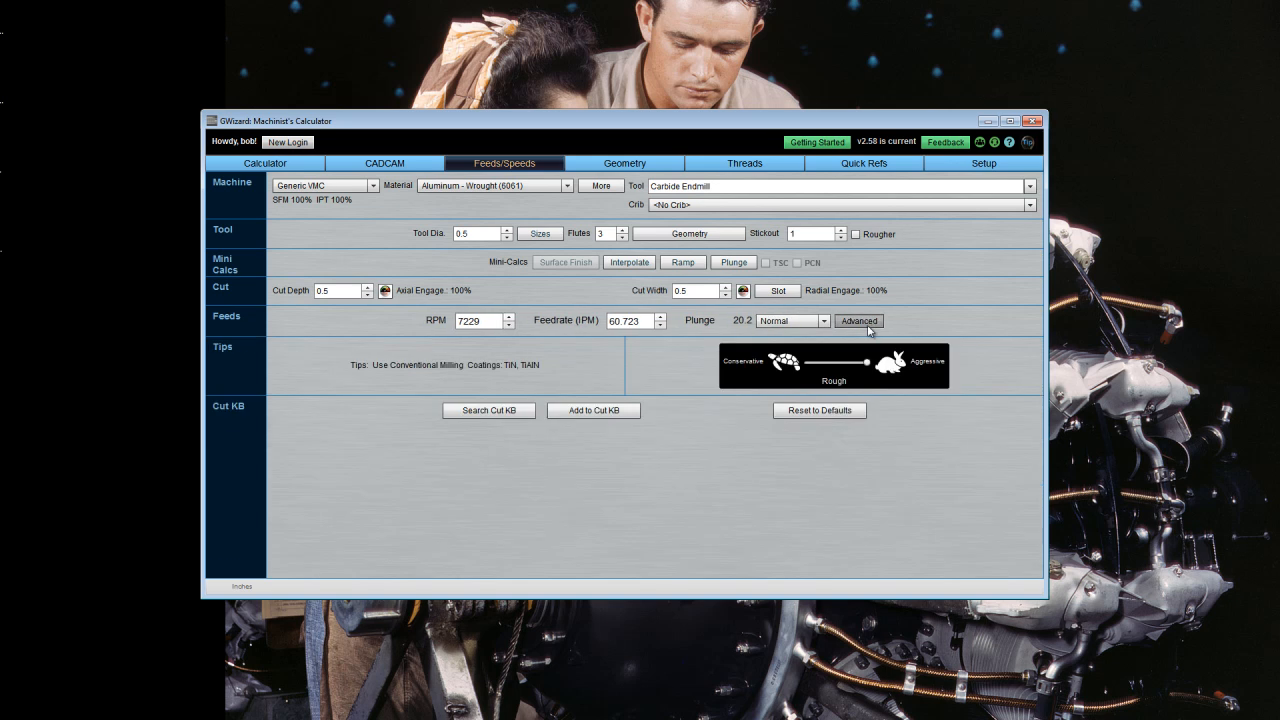
Bring back the advanced section and try an RPM limit of 5000 before returning the limit to 7500
click(862, 322)
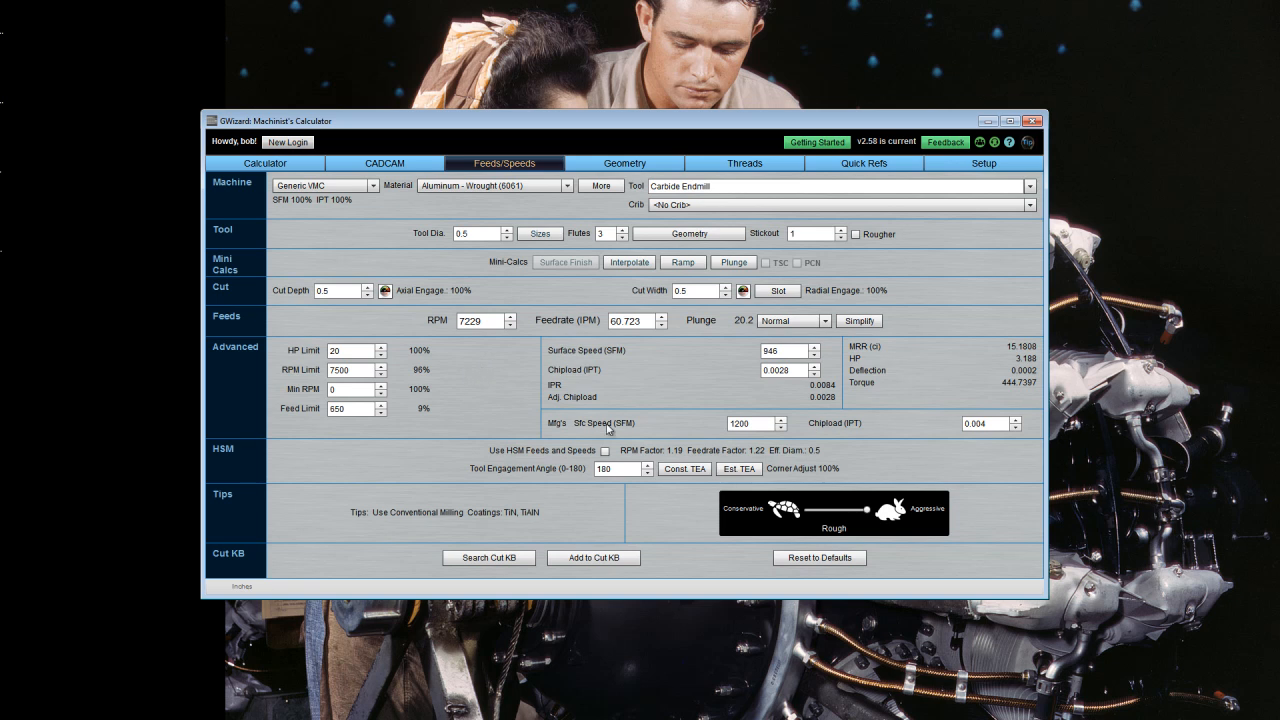
mouse_move(608, 429)
drag(352, 371, 322, 372)
text(5000)
key(Return)
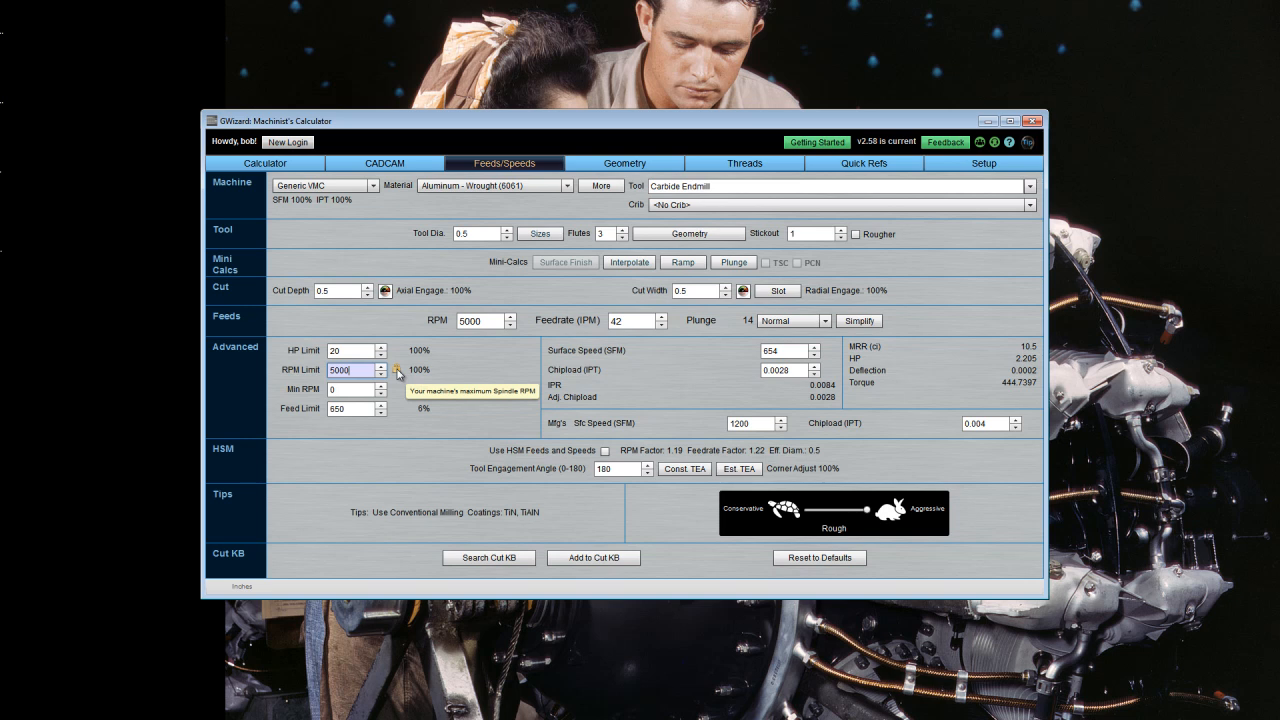
text(7500)
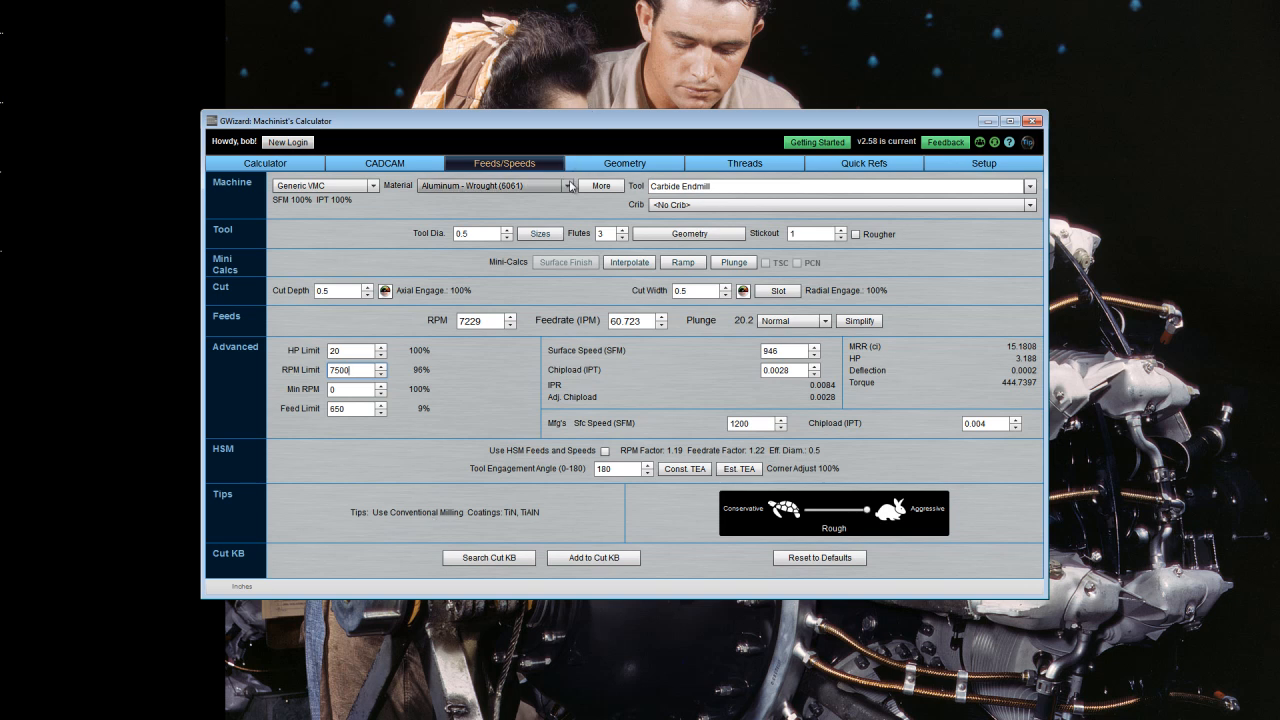
Set the cut width to 0.1
click(707, 290)
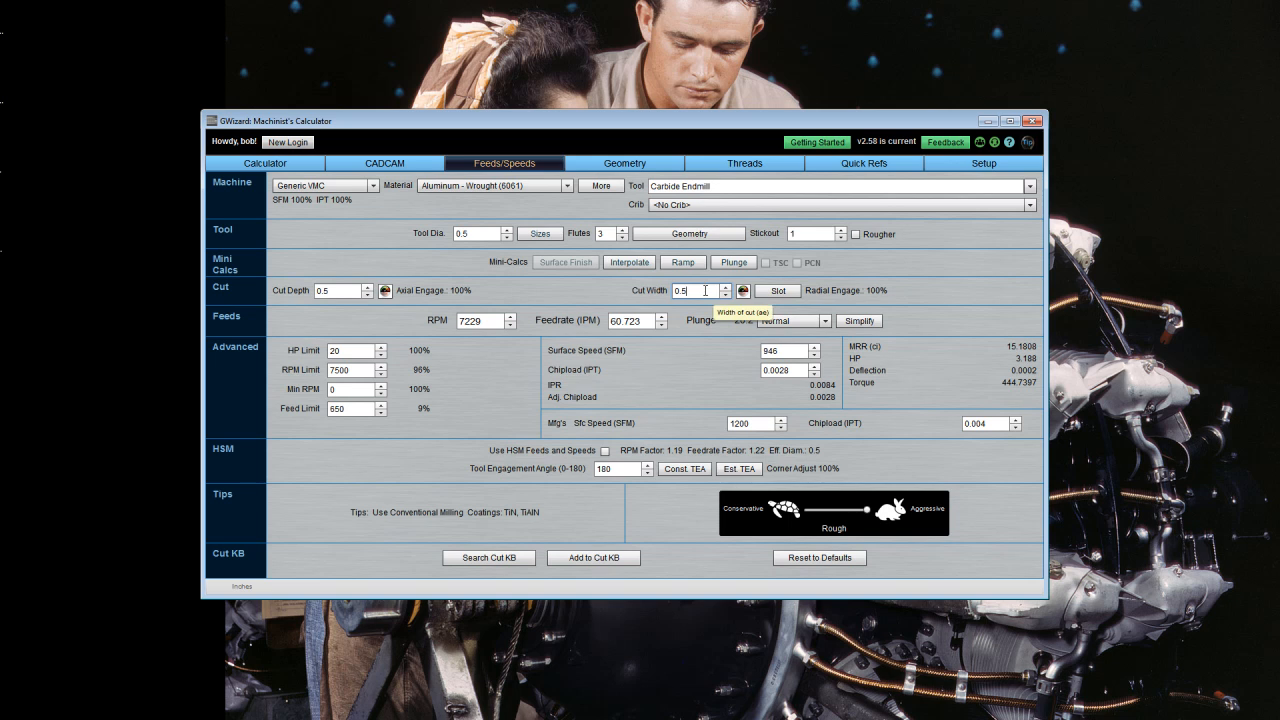
key(Return)
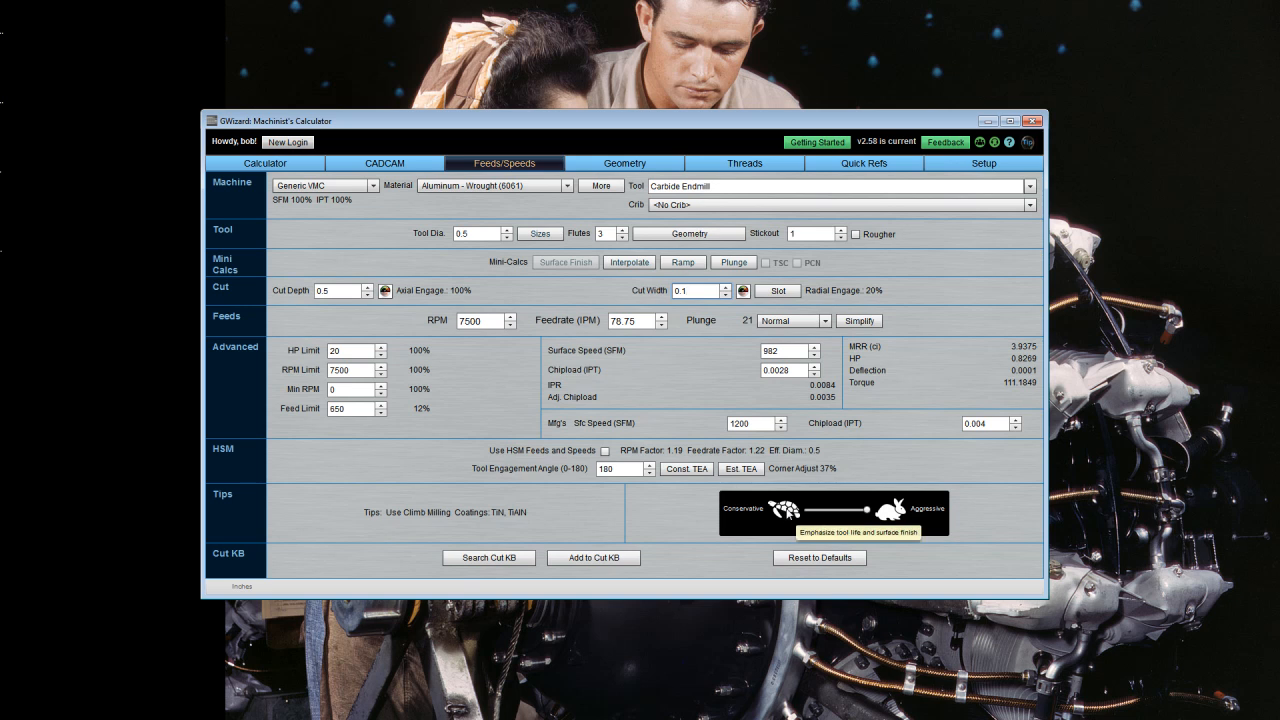
Try Light Rough and the more conservative settings of the cut aggressiveness slider and return it to Rough
click(856, 516)
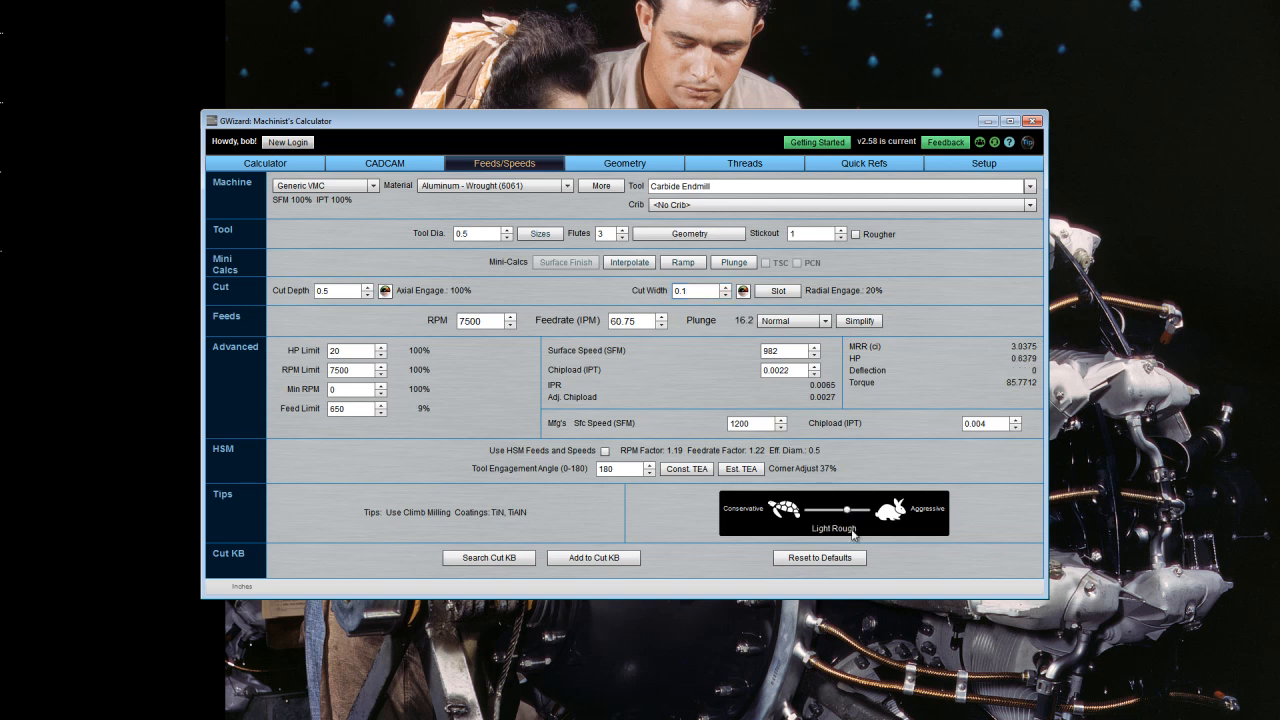
click(833, 516)
click(808, 514)
drag(808, 511, 893, 516)
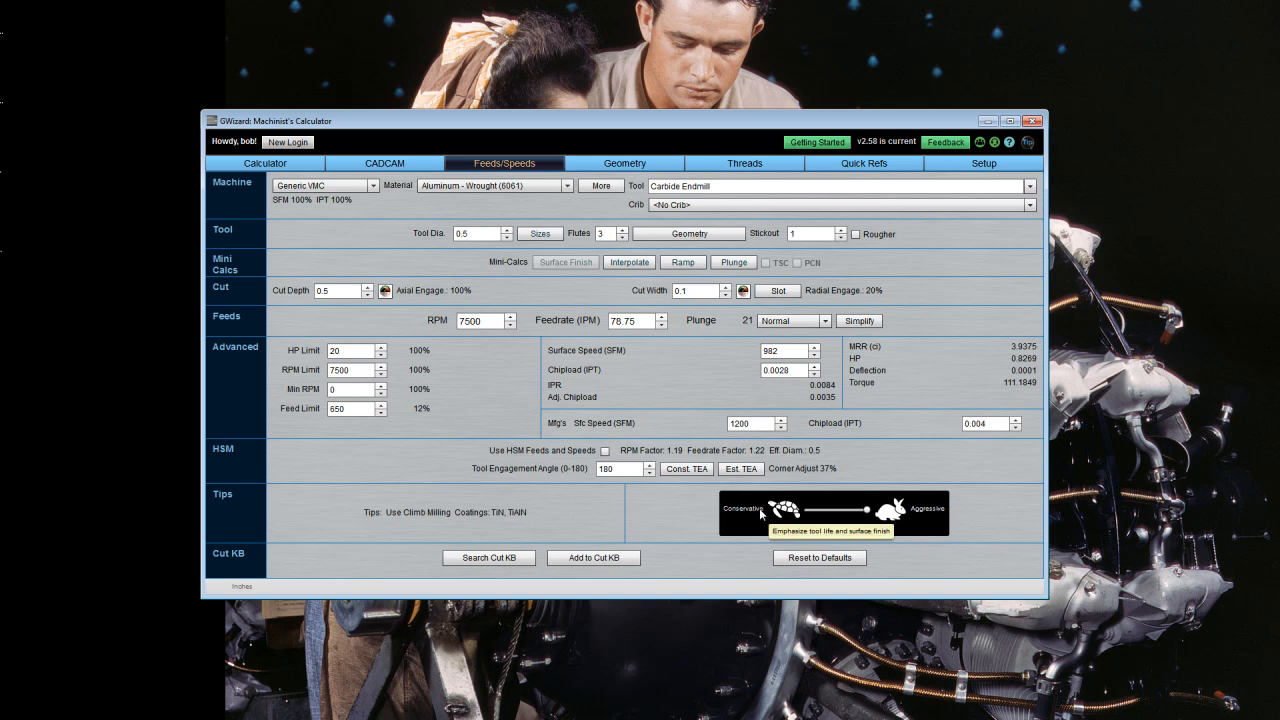
Try overriding the feedrate with 5 IPM and release the override to restore the calculated feedrate
click(624, 321)
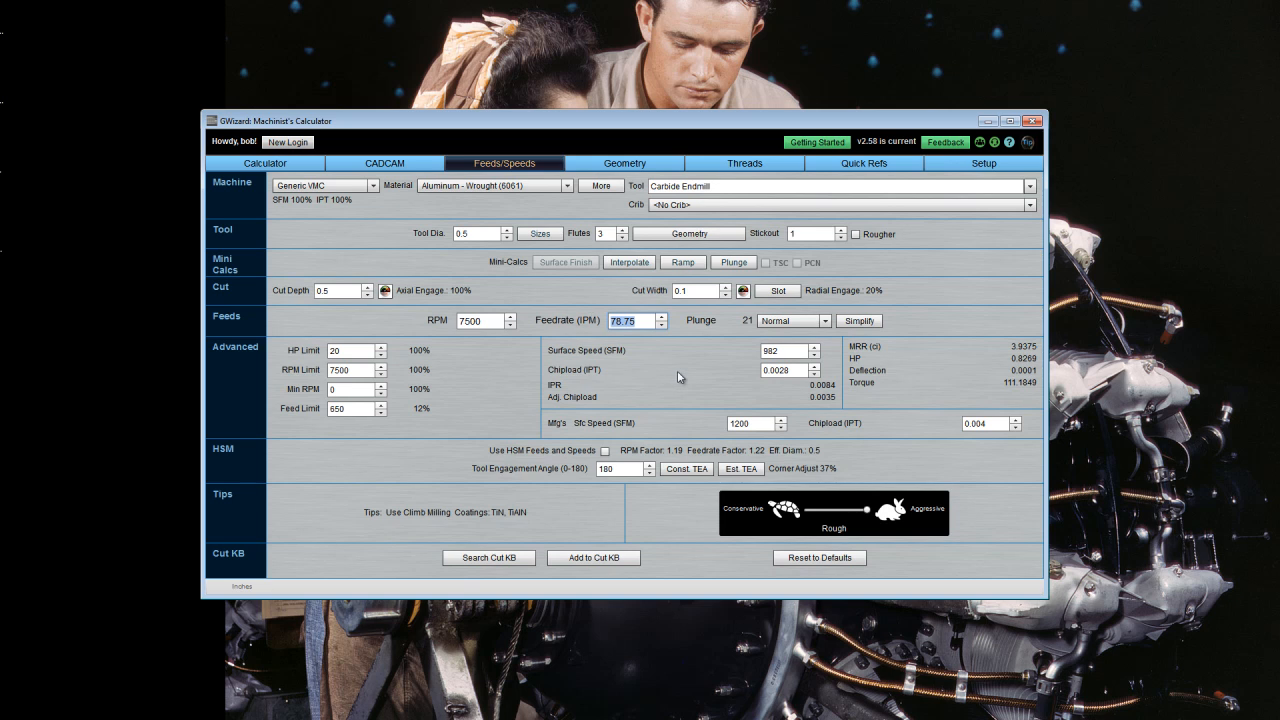
text(5)
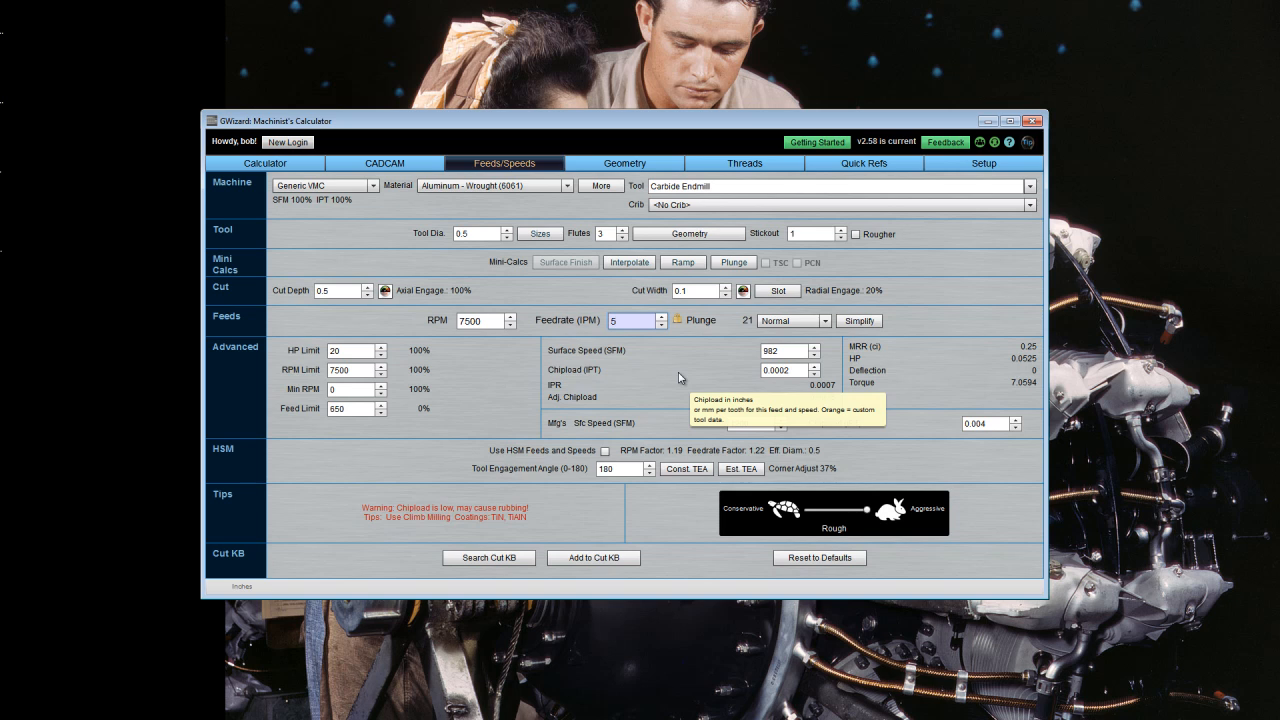
click(677, 320)
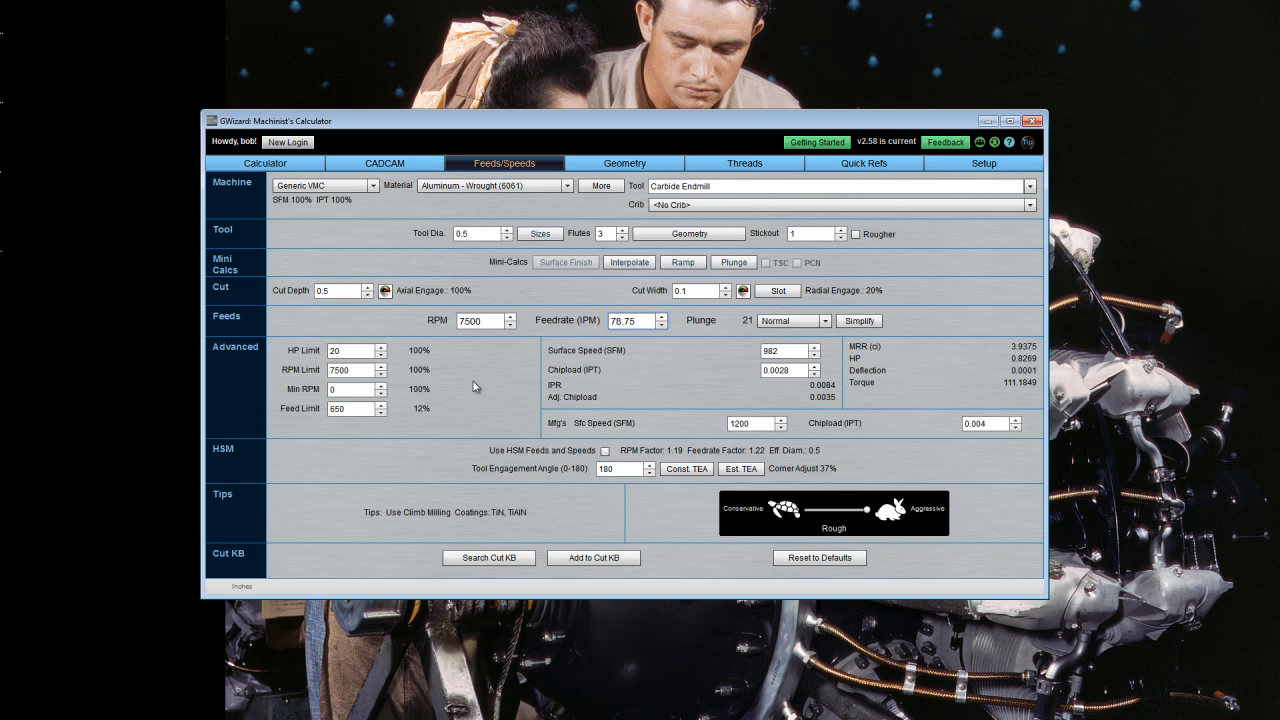
Set the tool stickout to 3
click(796, 234)
text(3)
key(Return)
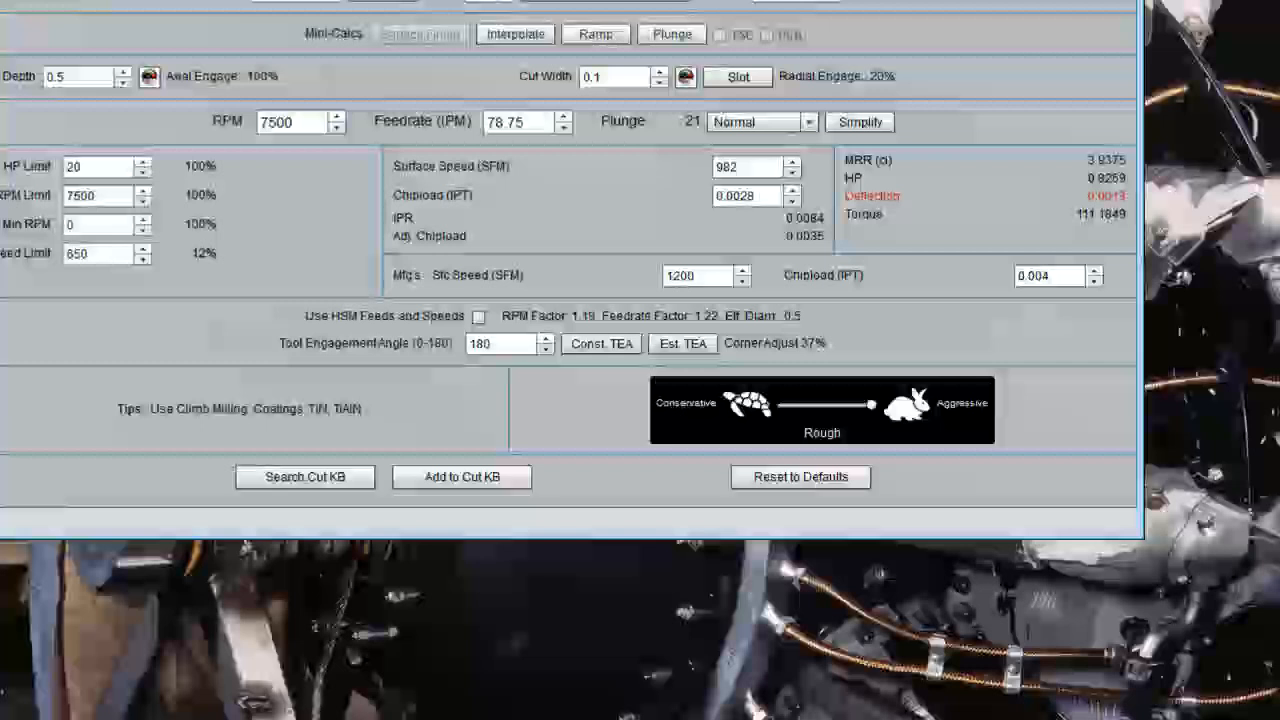
Reduce the cut depth to 0.1
click(331, 291)
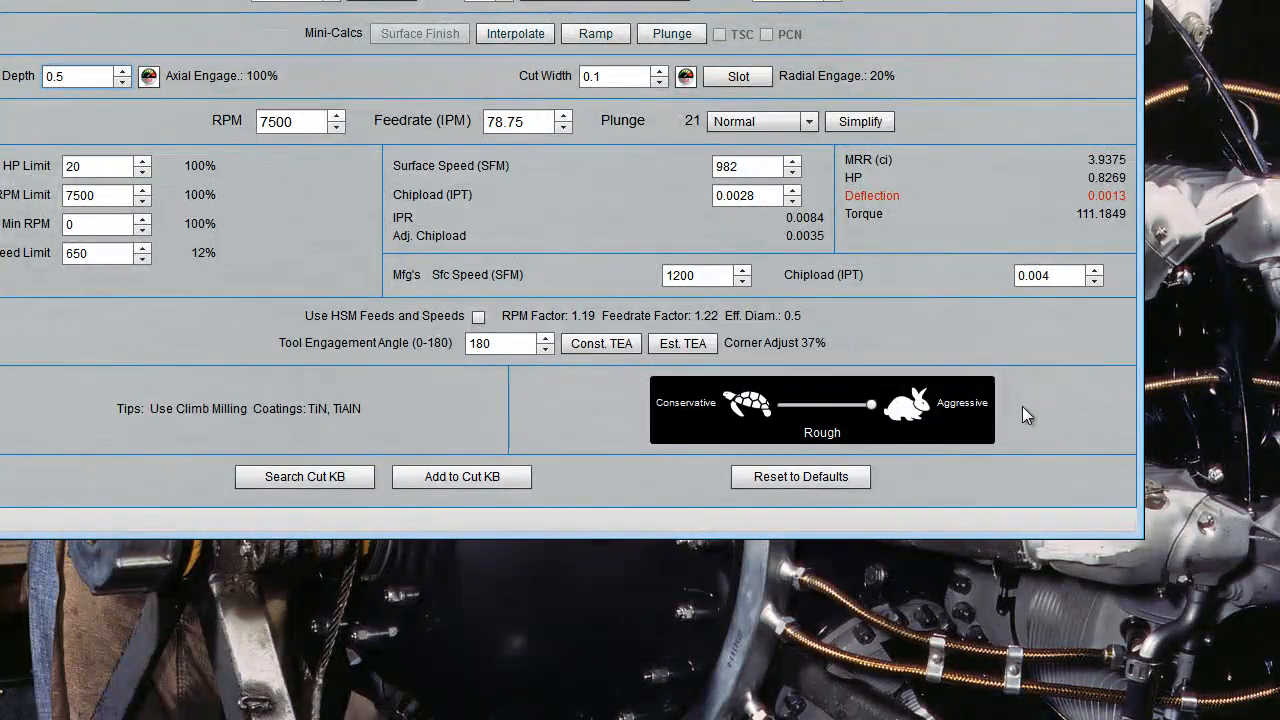
key(BackSpace)
text(1)
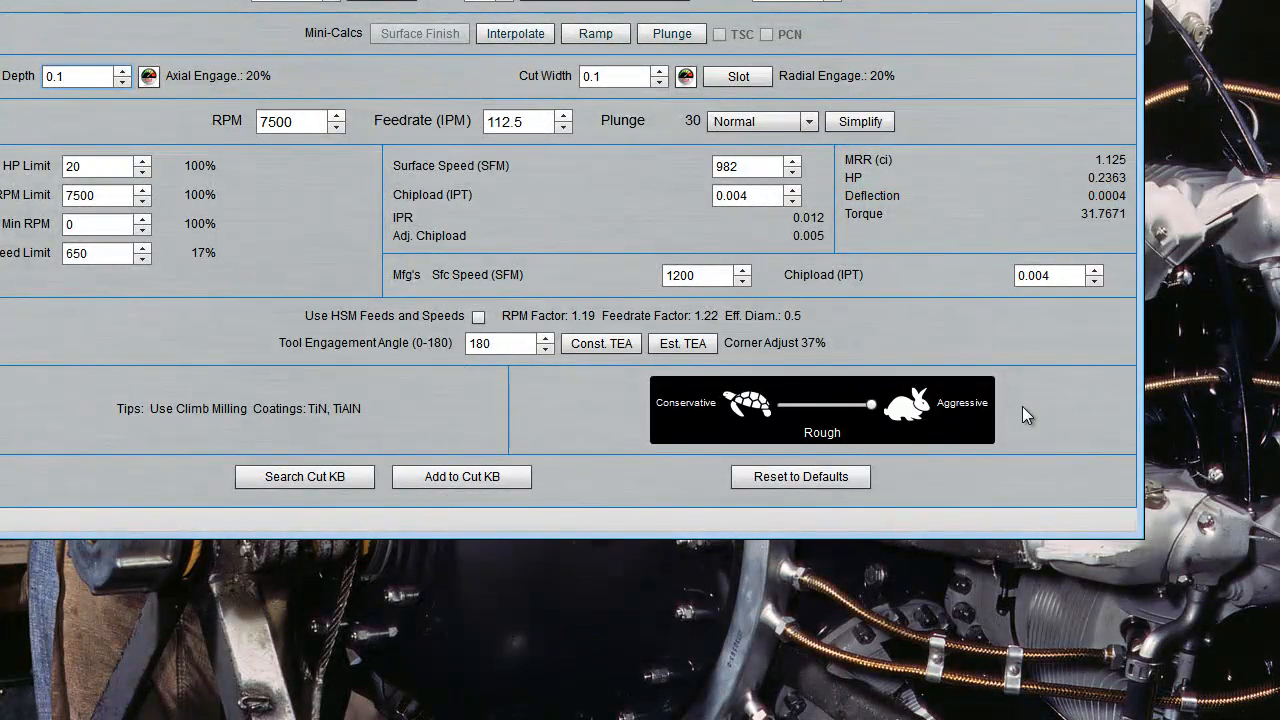